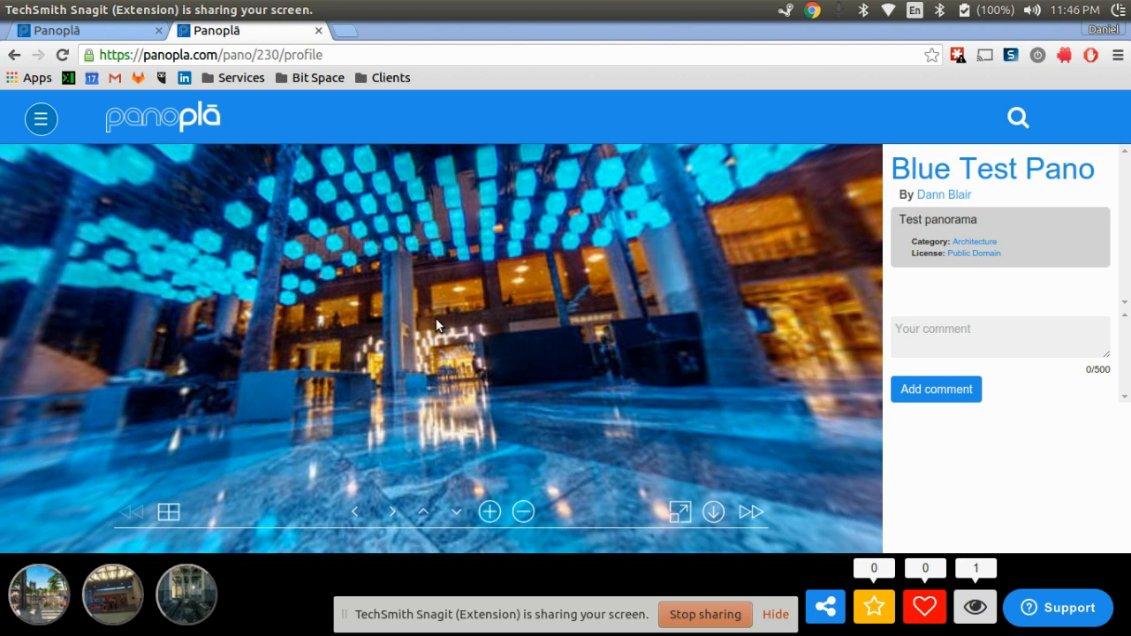
Step: Look around the published Blue Test Pano panorama, zooming in on the floor beneath the camera and back out
left_click_drag(364, 347, 467, 321)
left_click_drag(651, 383, 554, 337)
left_click_drag(504, 308, 744, 456)
scroll(448, 410, "up", 8)
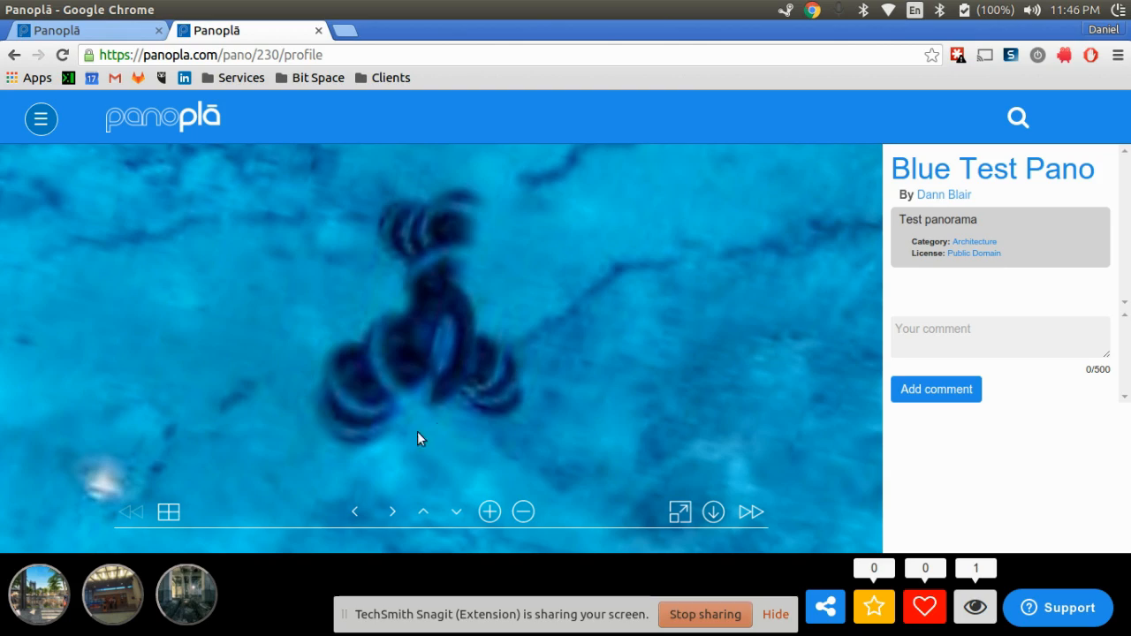
scroll(532, 285, "down", 8)
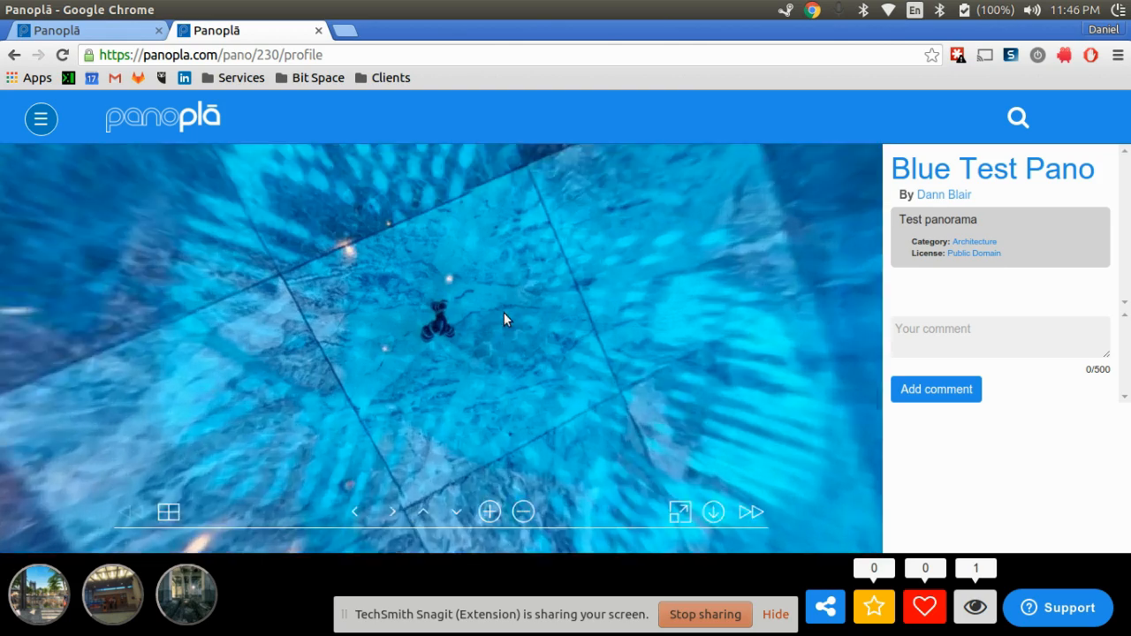
scroll(505, 315, "up", 5)
left_click_drag(556, 349, 155, 390)
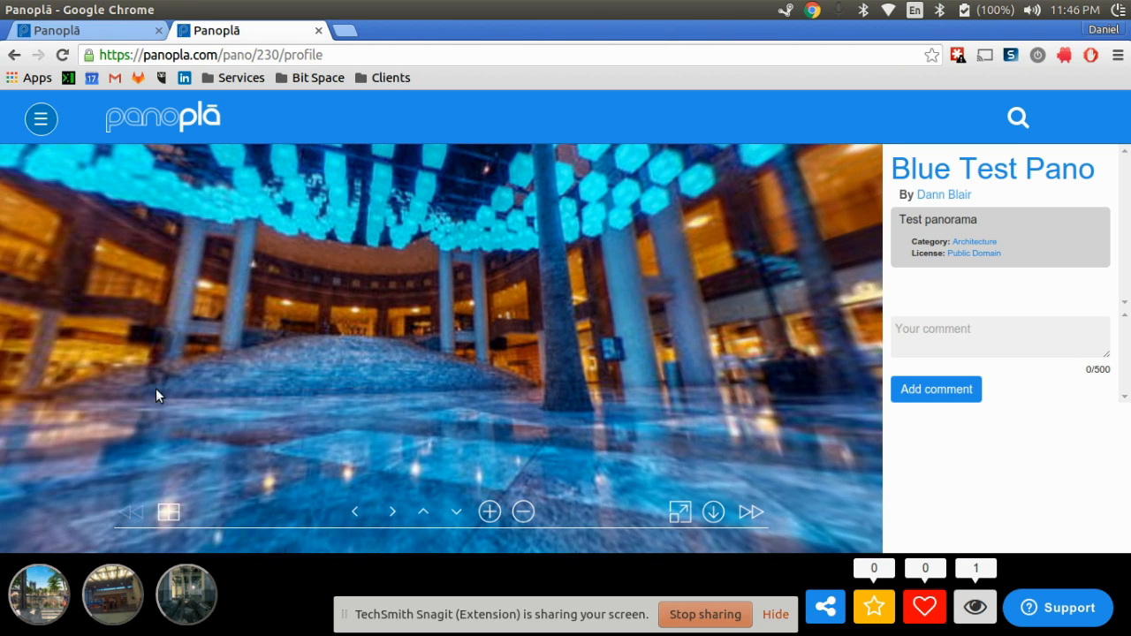
Step: Switch to the panorama's edit page and examine its information fields, licence options and scenes
left_click(98, 35)
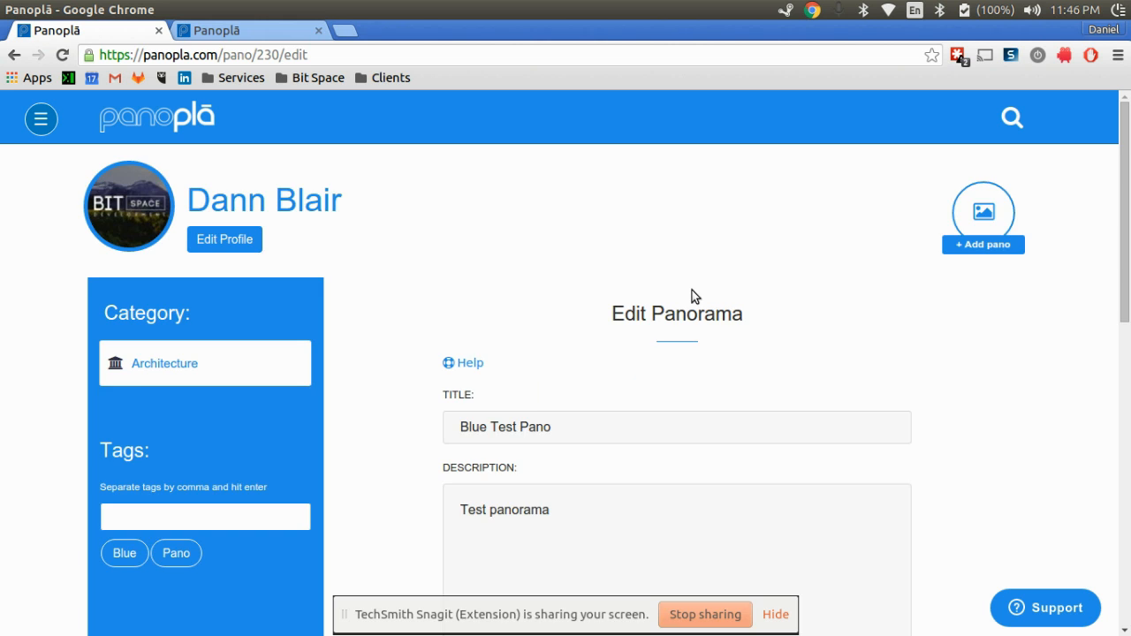
scroll(692, 293, "down", 5)
scroll(389, 281, "down", 2)
scroll(393, 280, "up", 5)
scroll(399, 285, "up", 2)
scroll(524, 378, "down", 2)
scroll(523, 373, "down", 7)
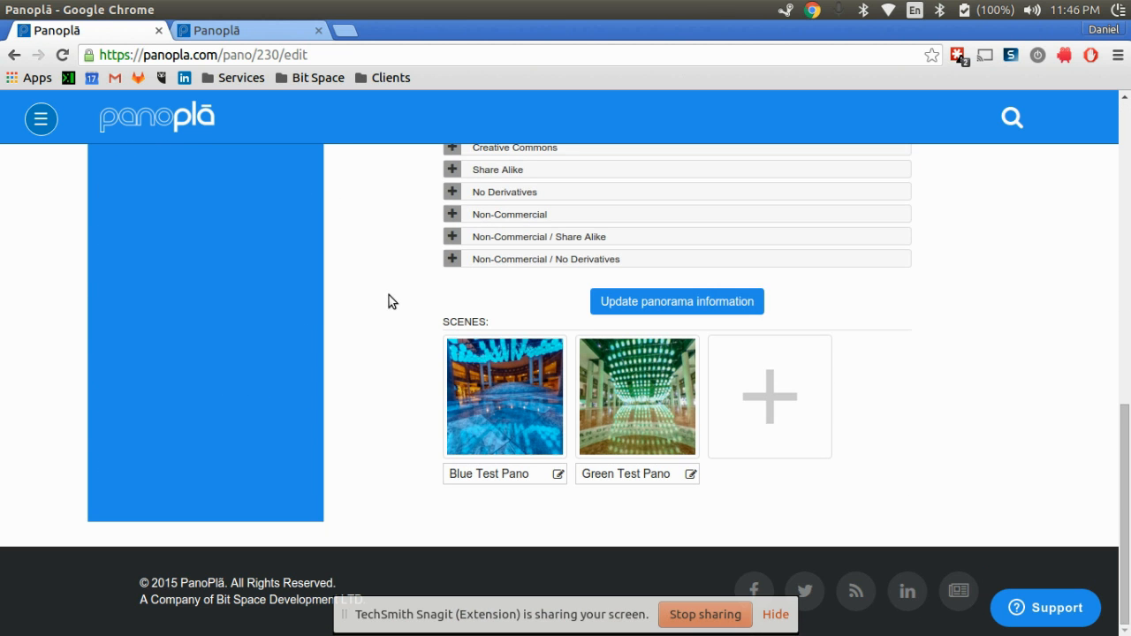
scroll(517, 336, "up", 2)
scroll(518, 348, "down", 2)
mouse_move(504, 396)
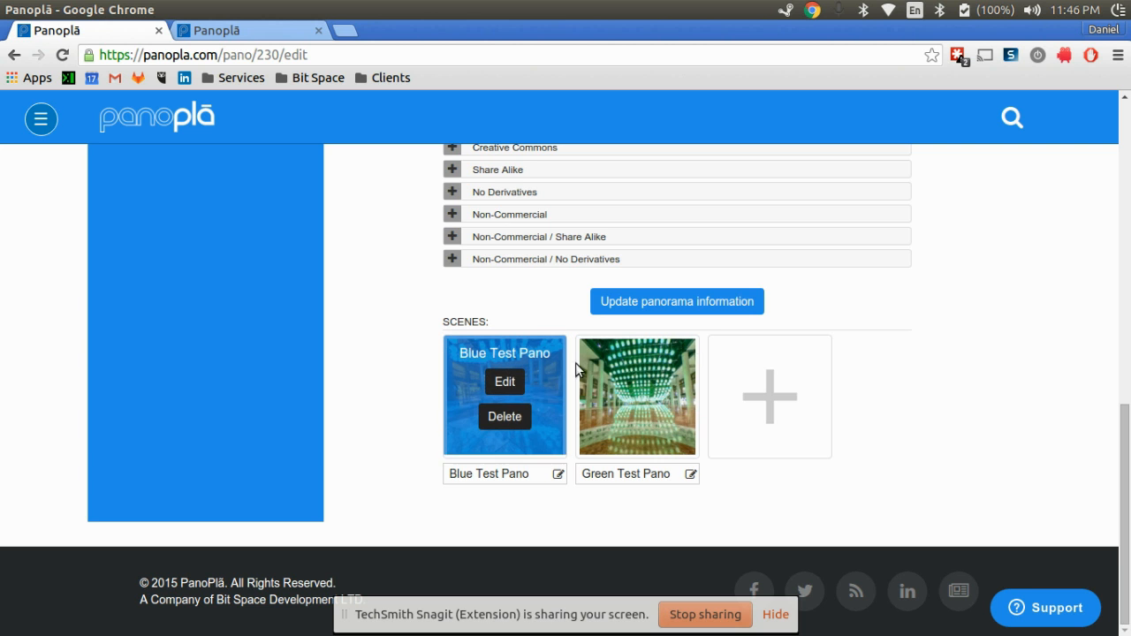
mouse_move(607, 375)
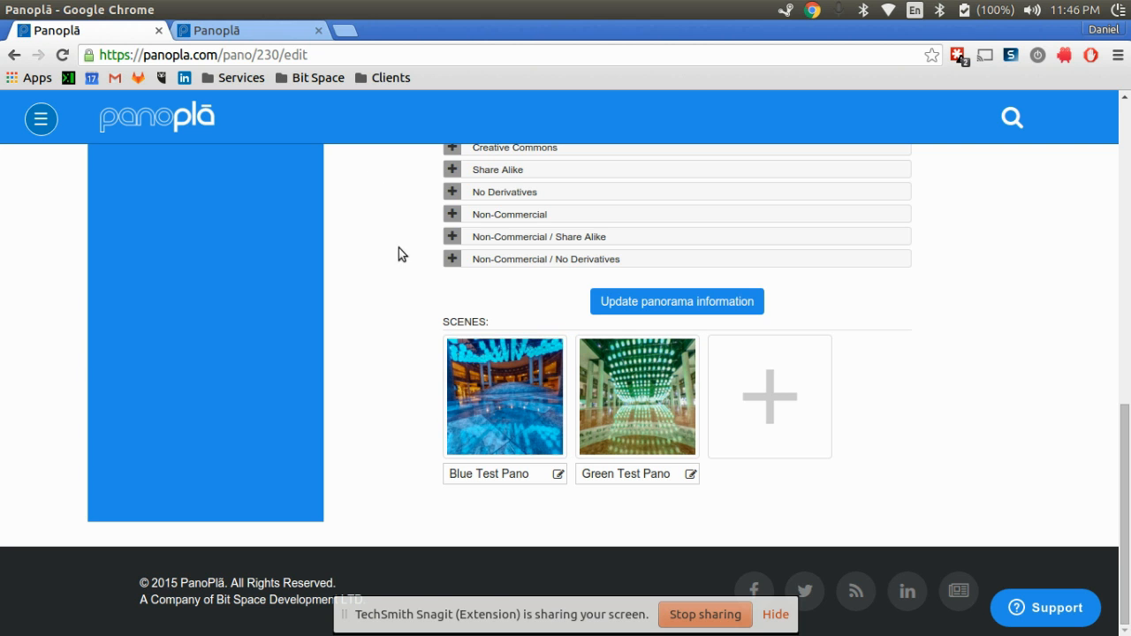
Step: Open the Blue Test Pano scene for editing and place an information hotspot above the ramp at the hall's far end
left_click(507, 381)
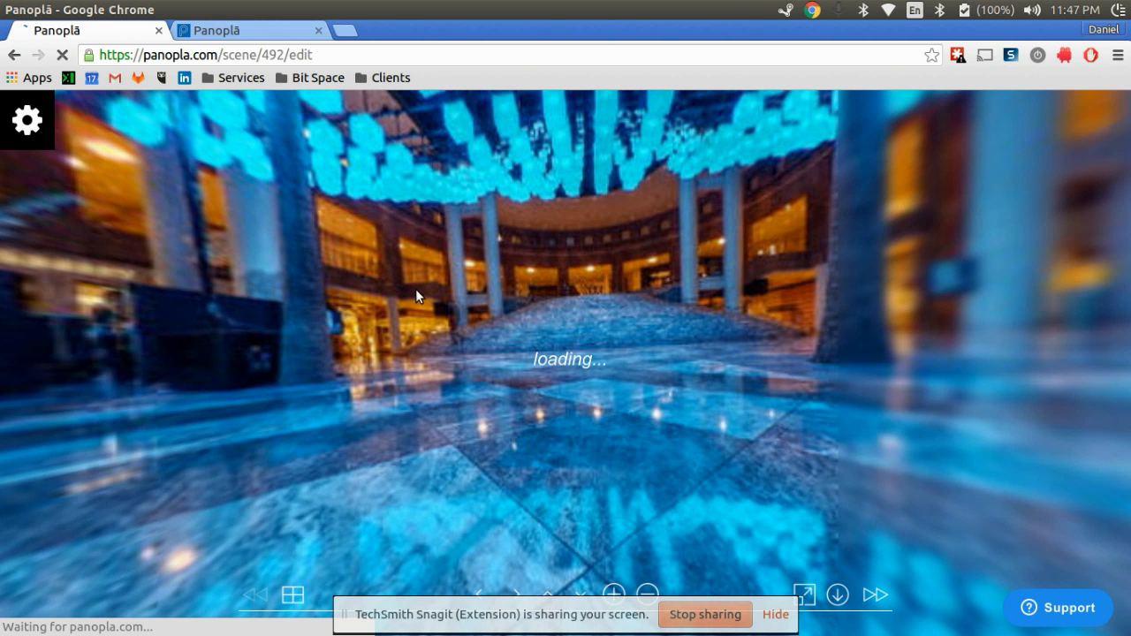
left_click_drag(412, 288, 164, 206)
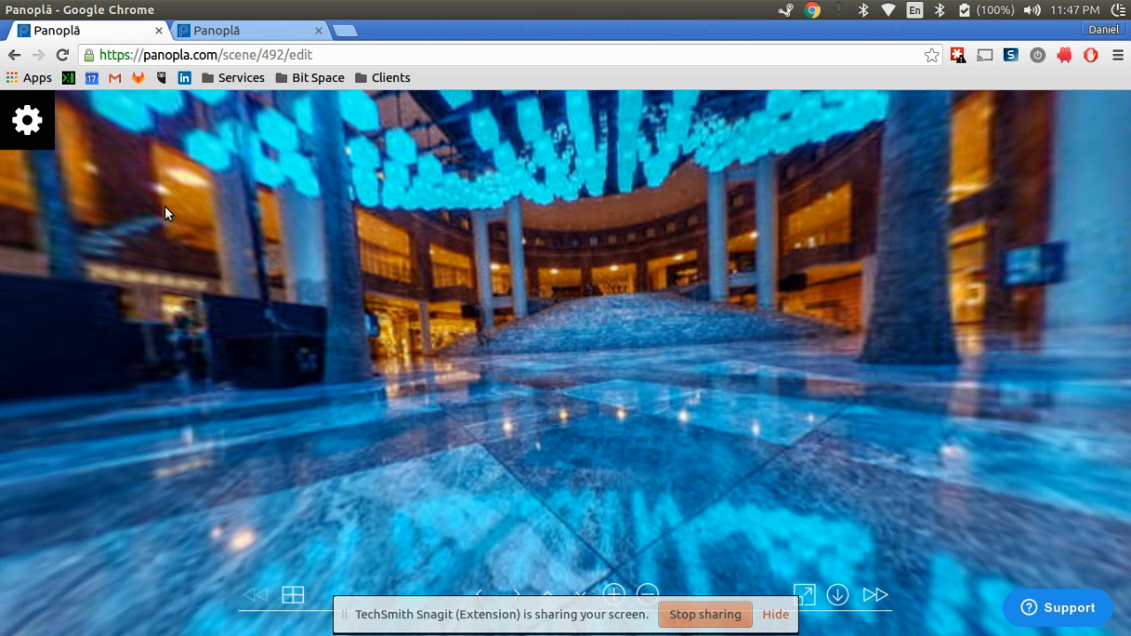
left_click(29, 126)
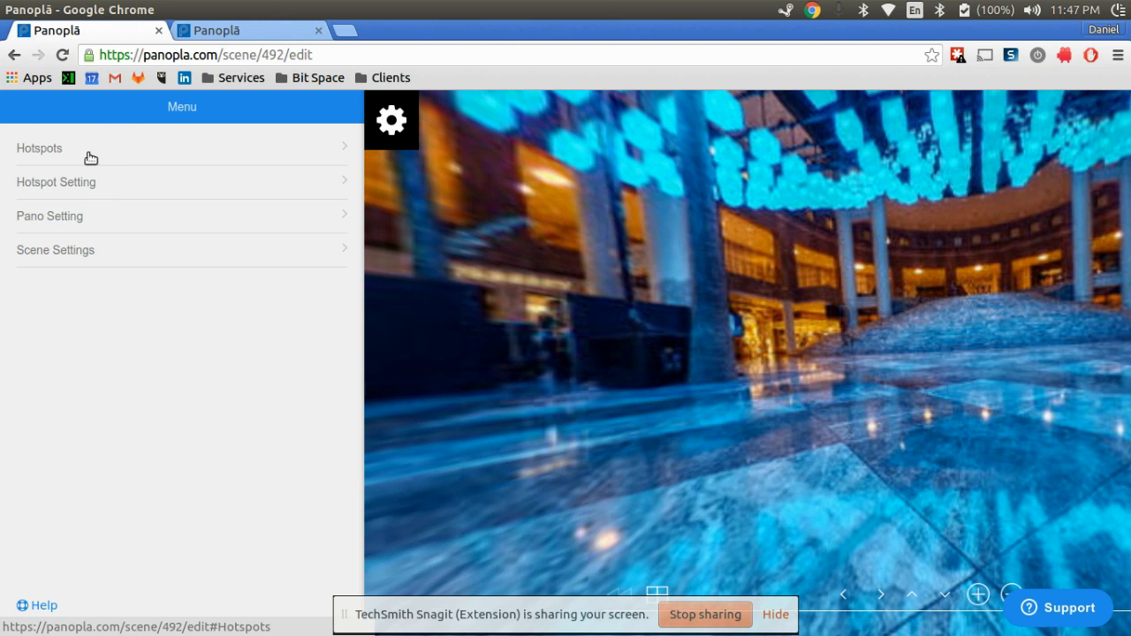
left_click(53, 149)
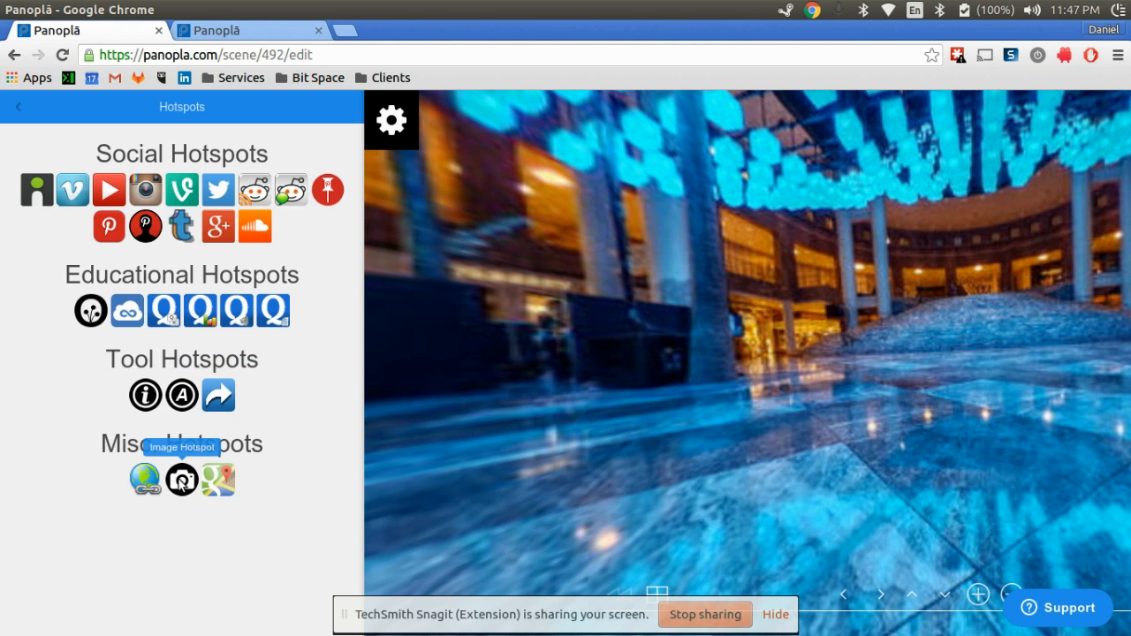
left_click(145, 396)
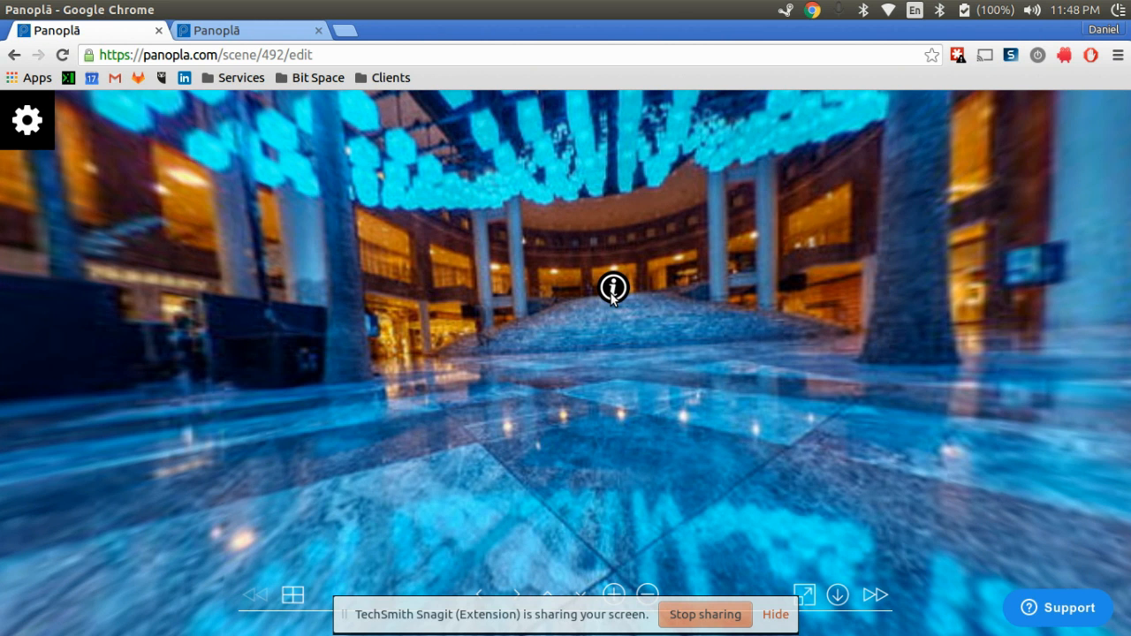
left_click(614, 294)
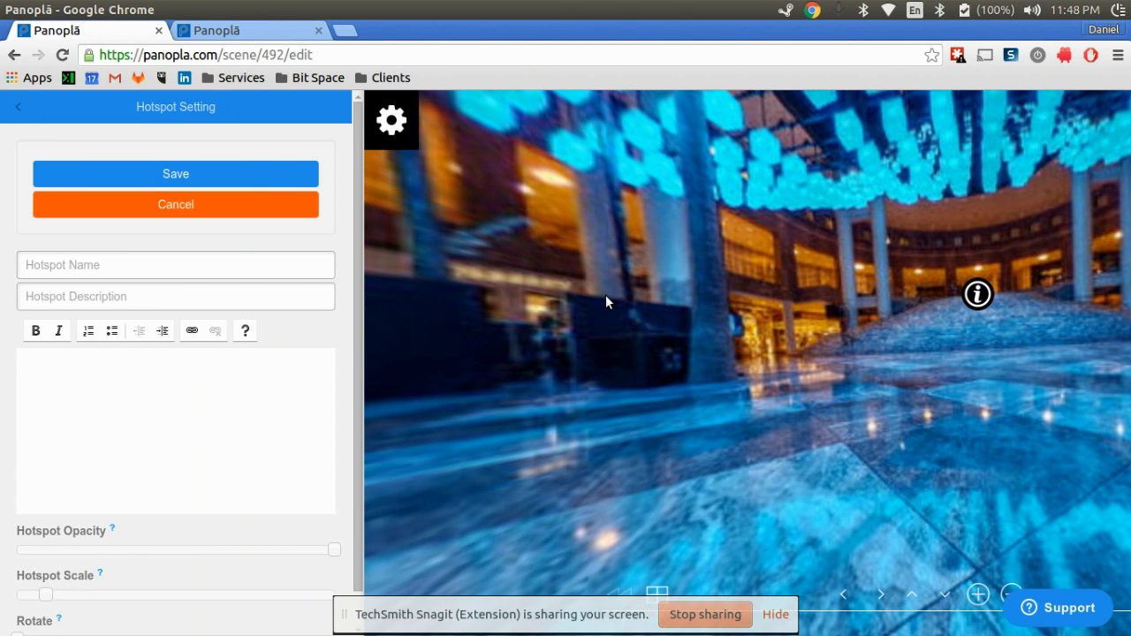
Step: Name the hotspot "Test Hotspot", describe it as "Test" and enter "I clicked a hotspot" as its content
left_click(86, 263)
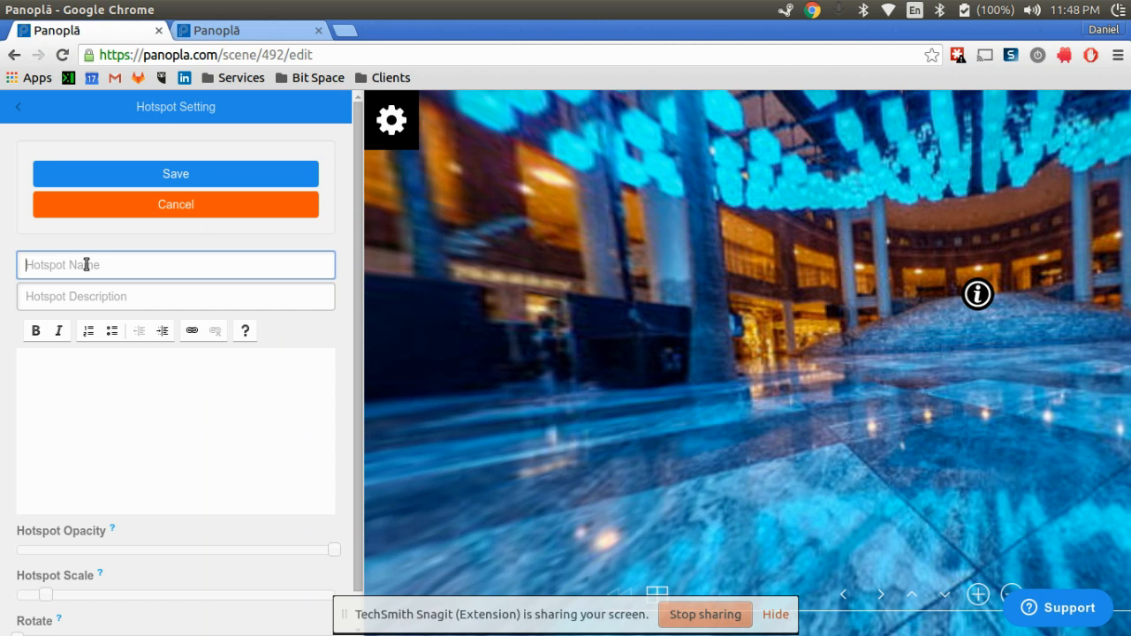
type("Test Hotspot")
left_click(54, 299)
type("Tes")
left_click(66, 383)
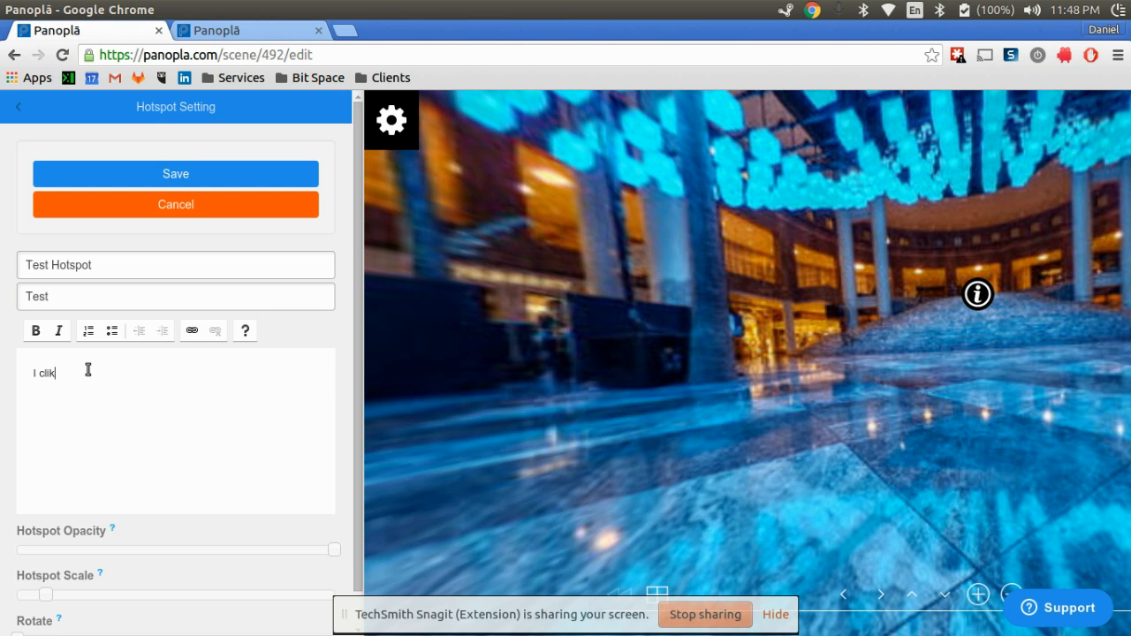
type("I clicked a hotspot")
Step: Lower the hotspot's opacity to about half, enlarge and rotate it slightly, and save its settings
scroll(136, 378, "down", 1)
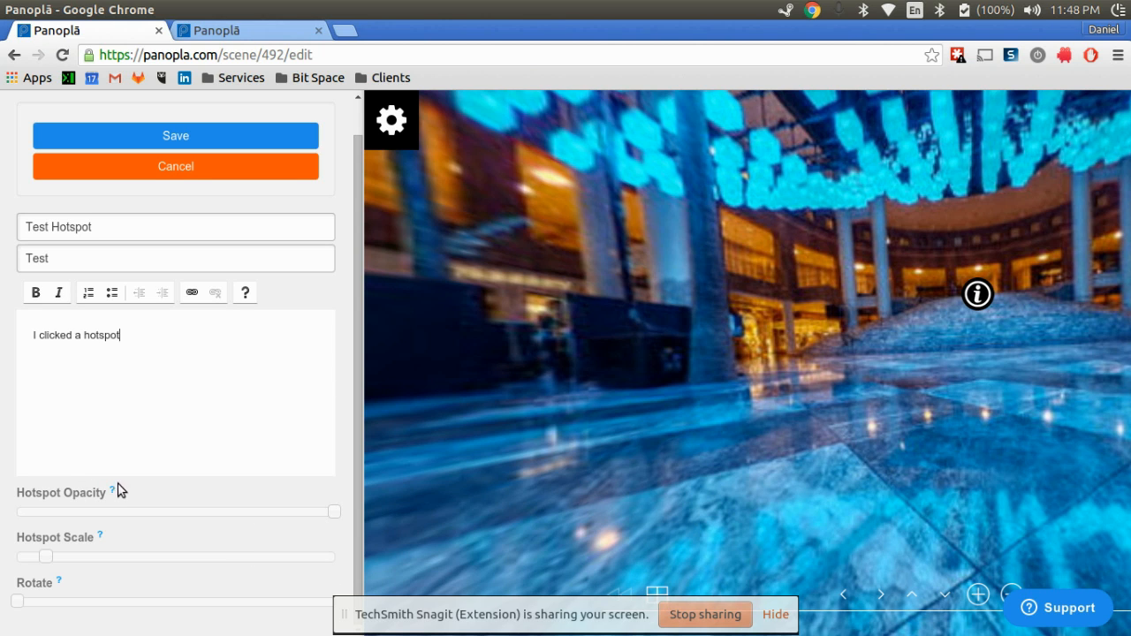
mouse_move(113, 492)
left_click_drag(334, 511, 163, 511)
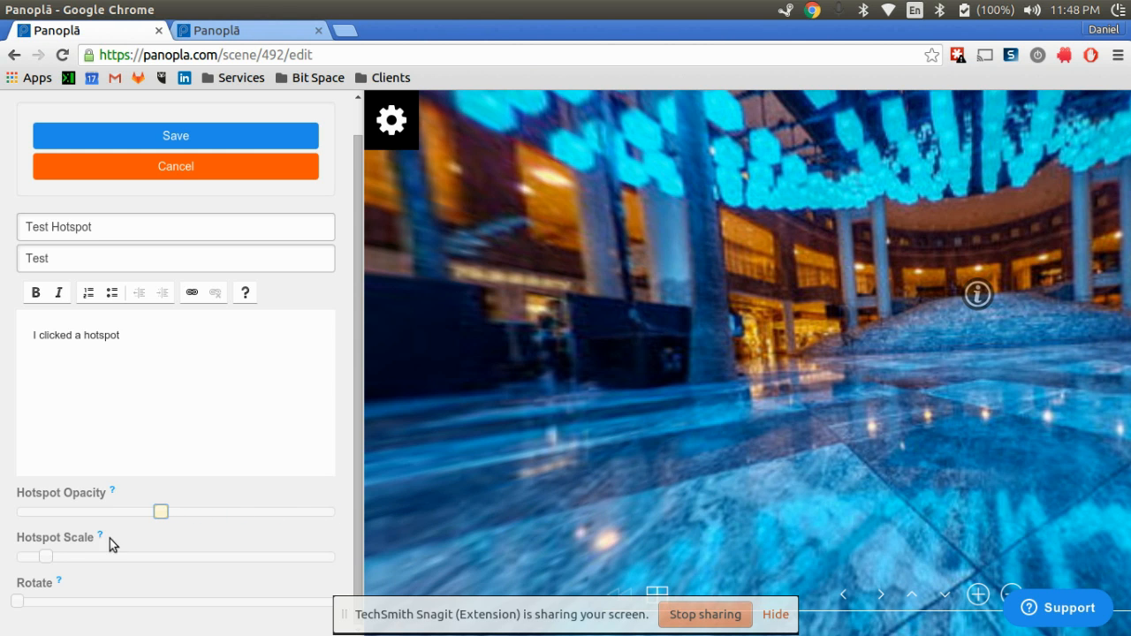
left_click_drag(45, 558, 77, 557)
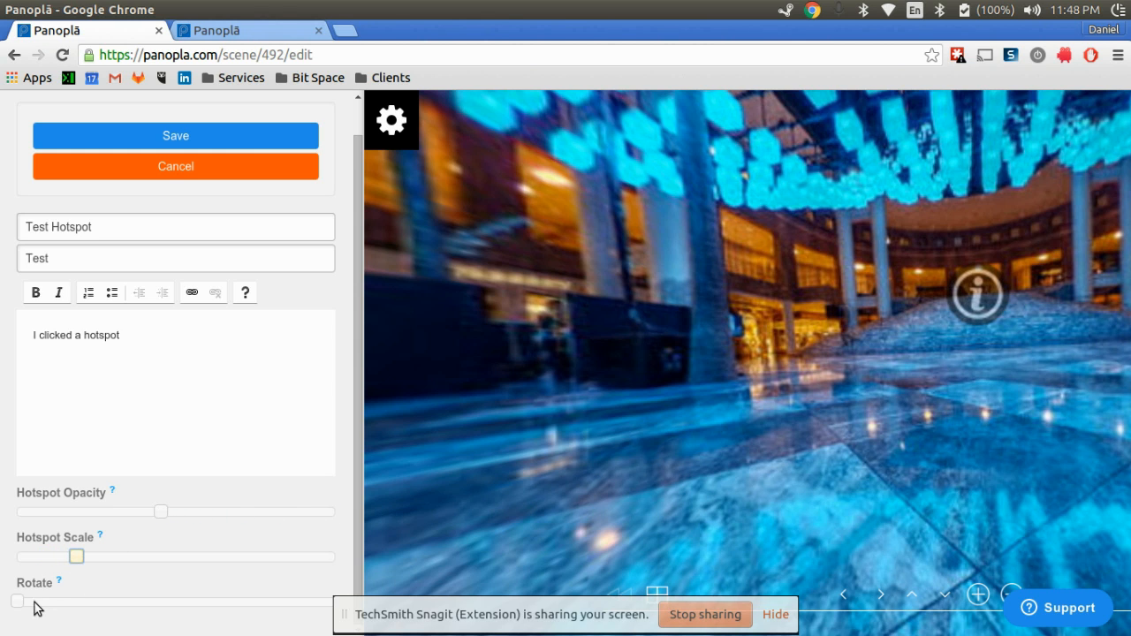
left_click_drag(18, 604, 70, 608)
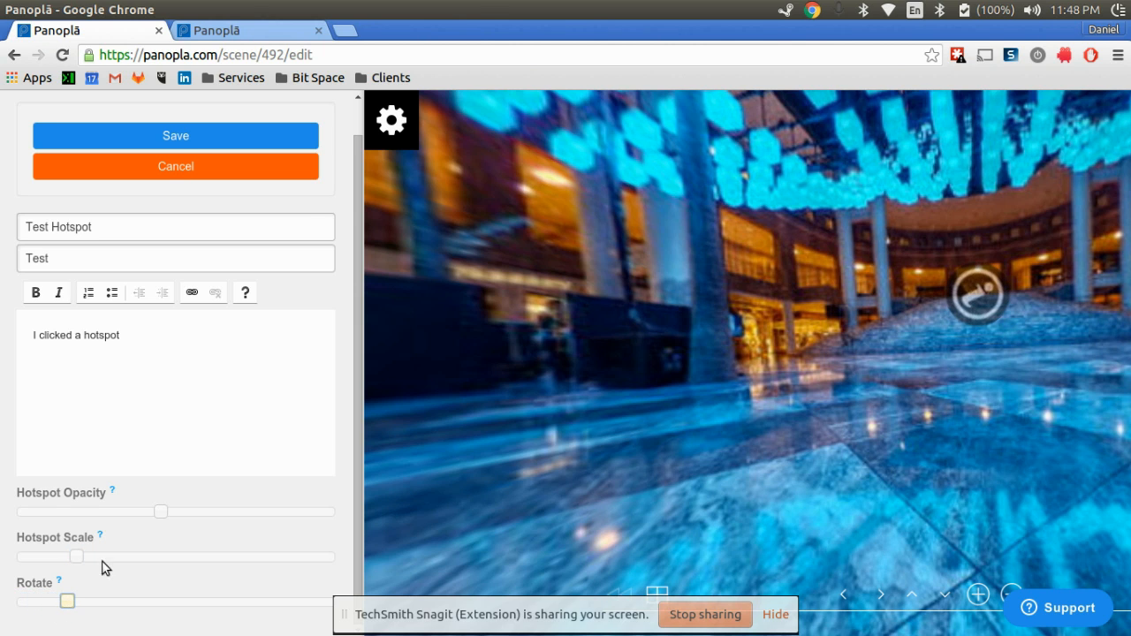
left_click(293, 134)
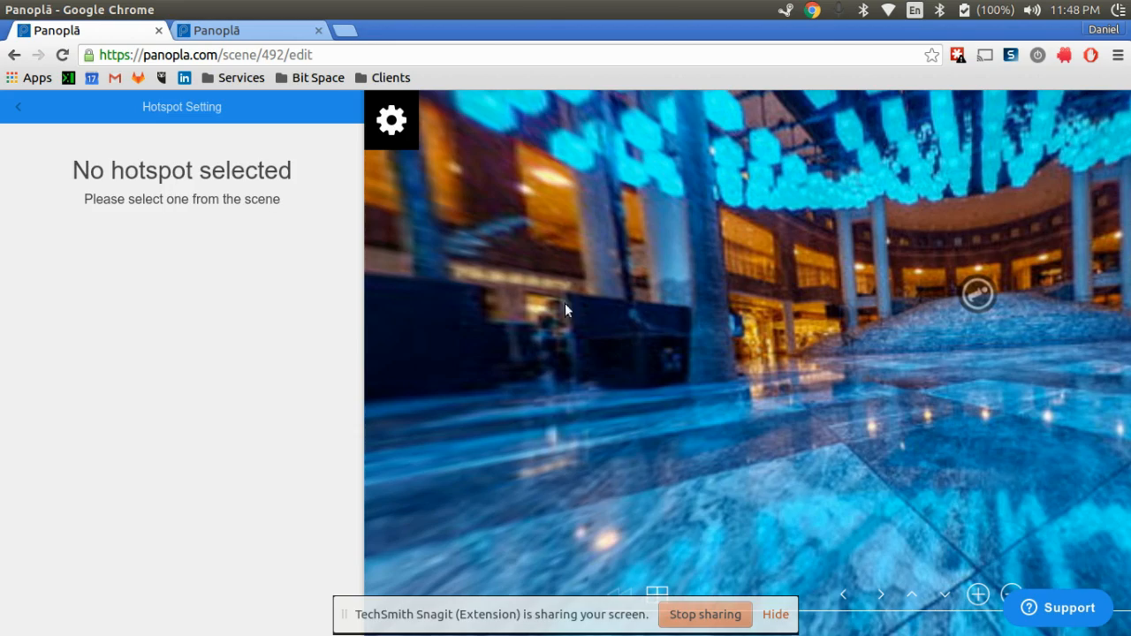
Step: Reload the published panorama page and open the information hotspot to check its pop-up, closing it when done
left_click(412, 199)
left_click_drag(431, 330, 614, 355)
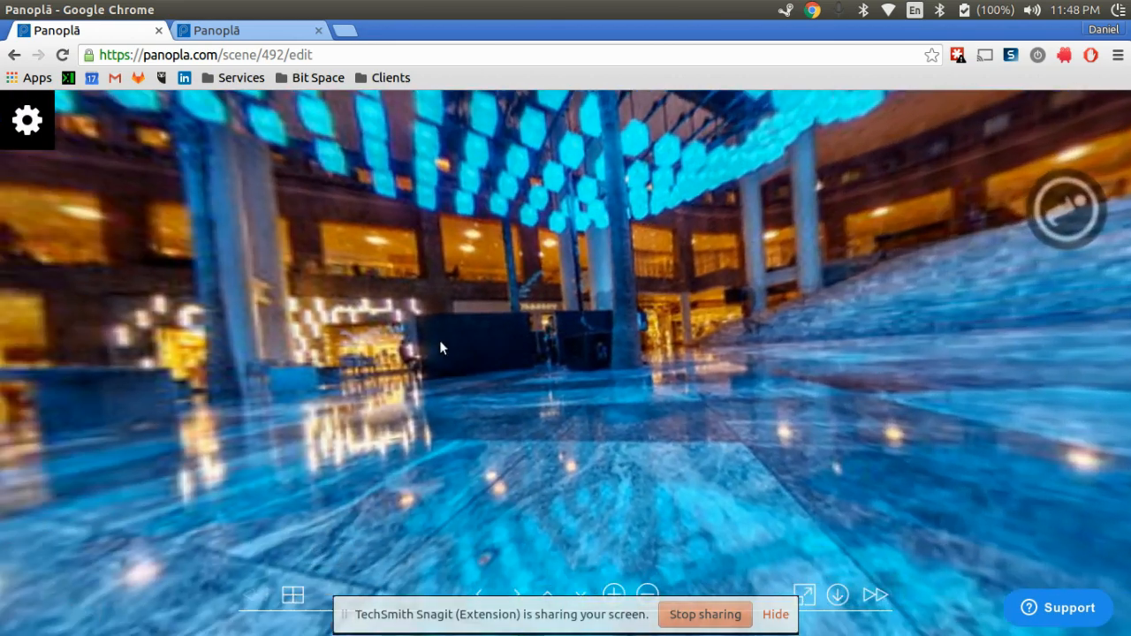
left_click_drag(442, 343, 567, 346)
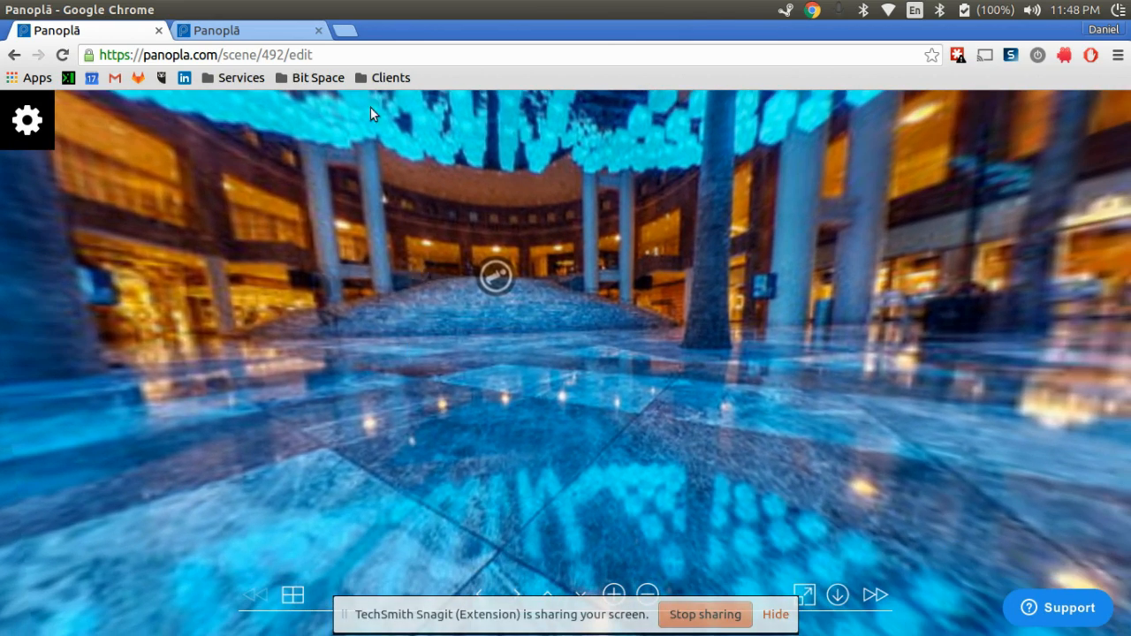
left_click(264, 36)
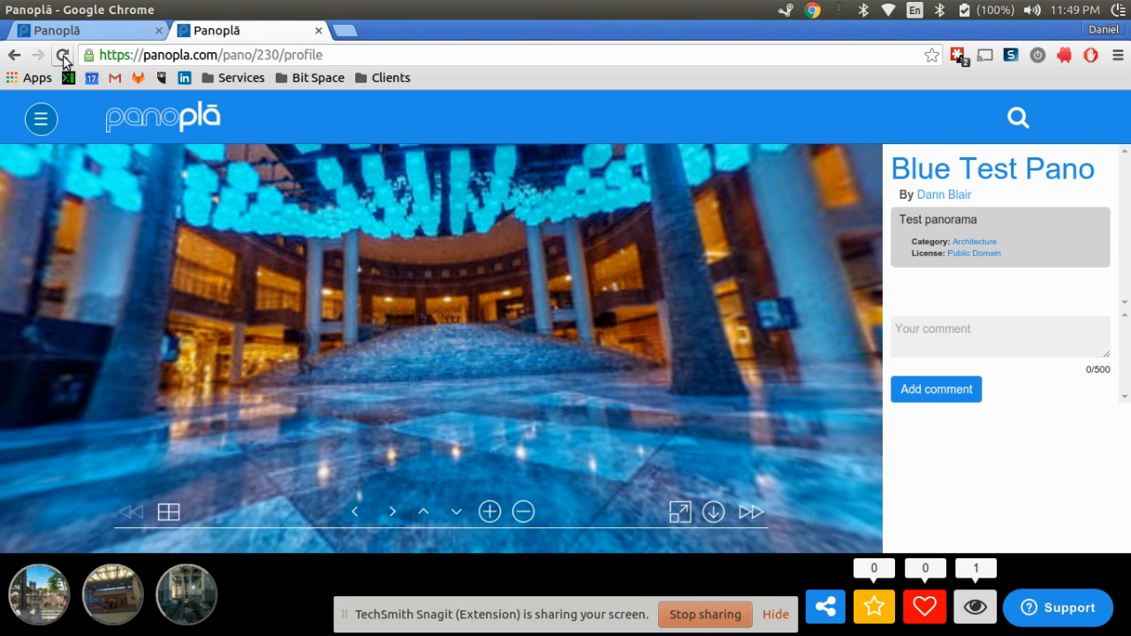
left_click(62, 56)
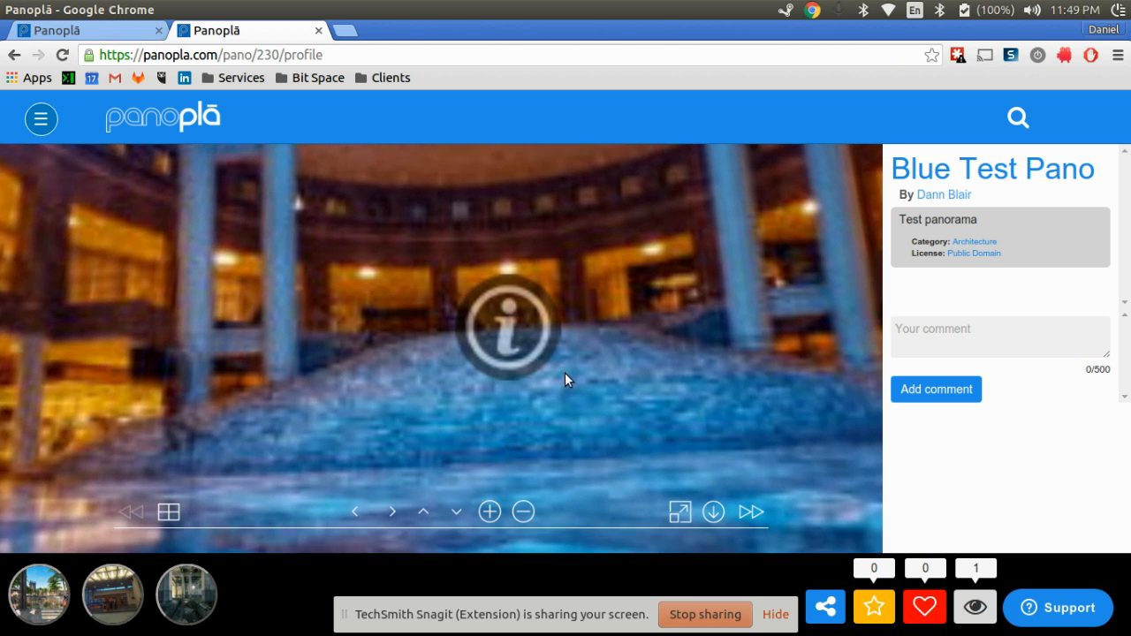
left_click(520, 336)
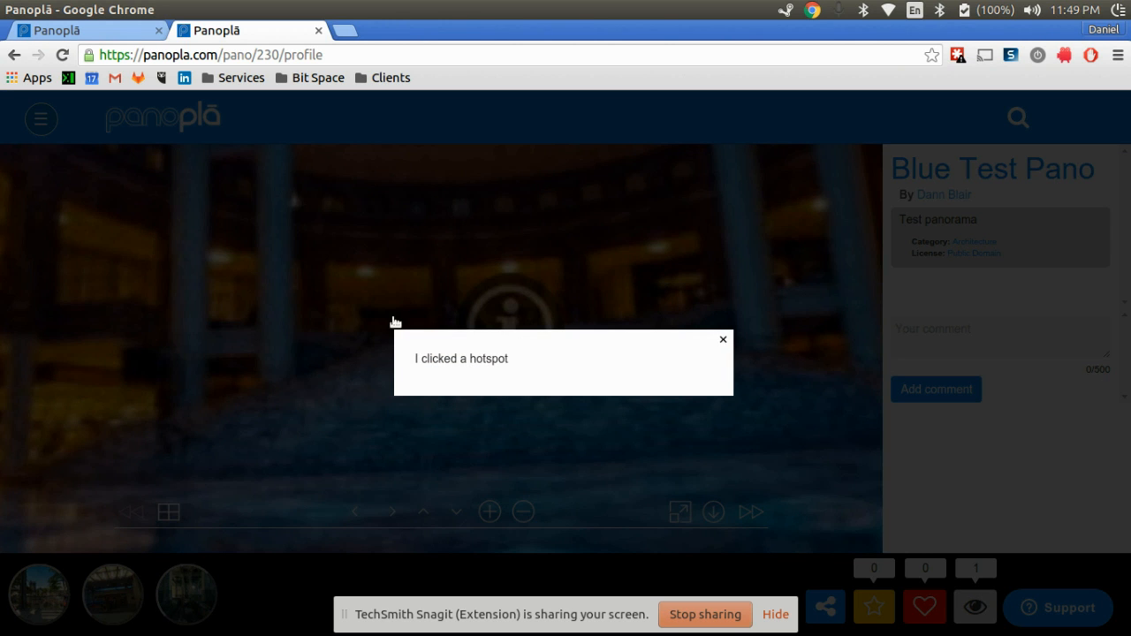
left_click(327, 308)
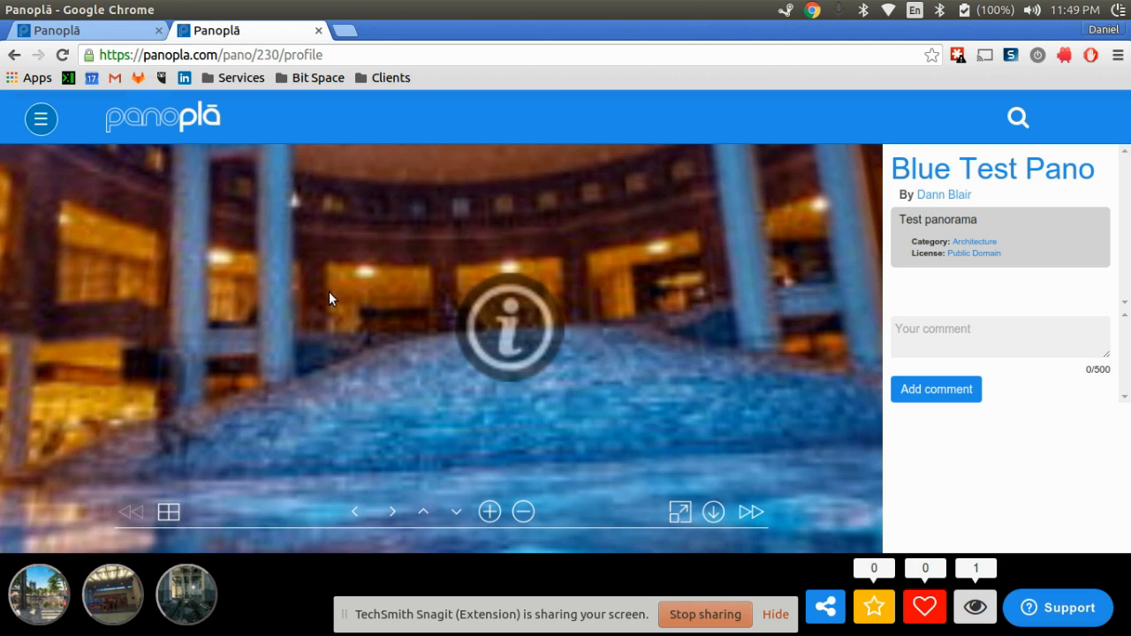
Step: Return to the scene editor and place a transition hotspot at the lit entrance across the hall
left_click(99, 39)
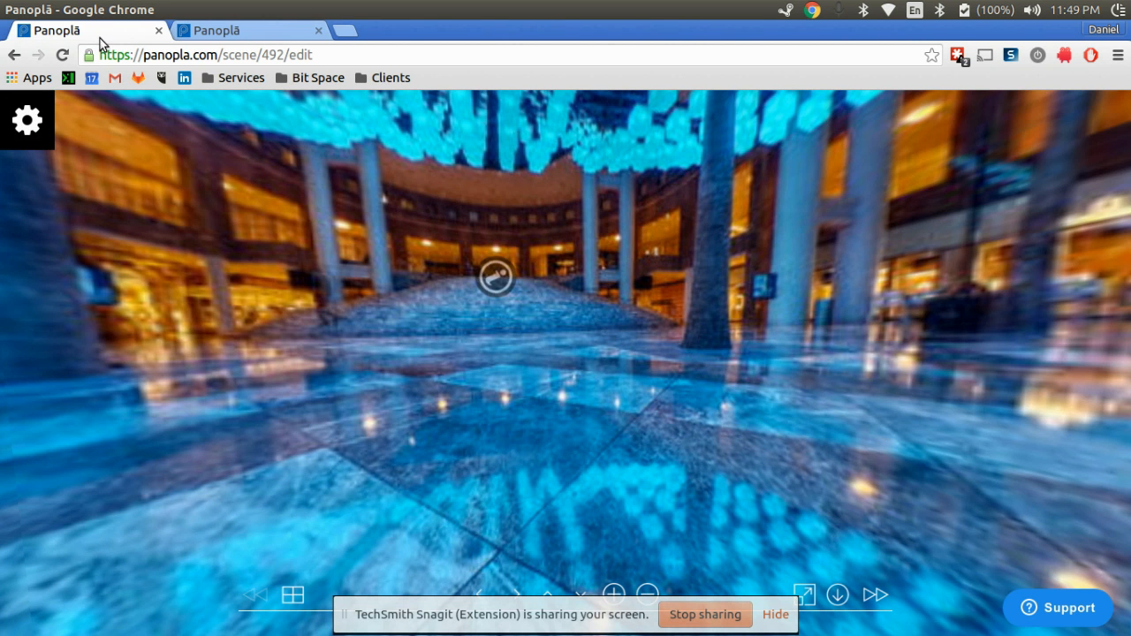
left_click(26, 121)
left_click(21, 108)
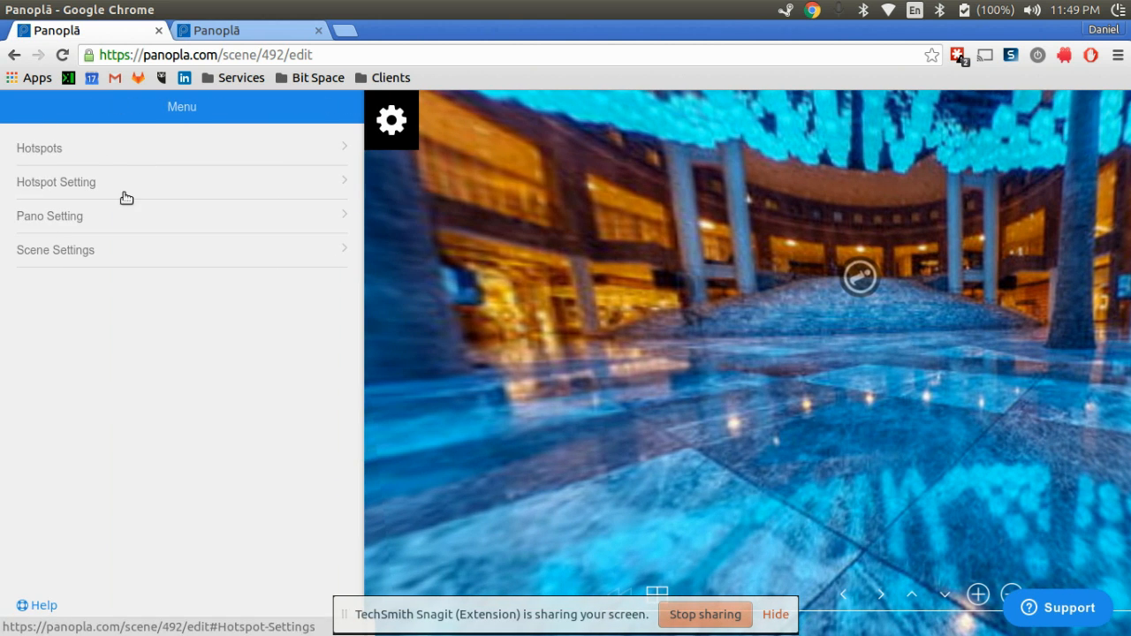
left_click(35, 150)
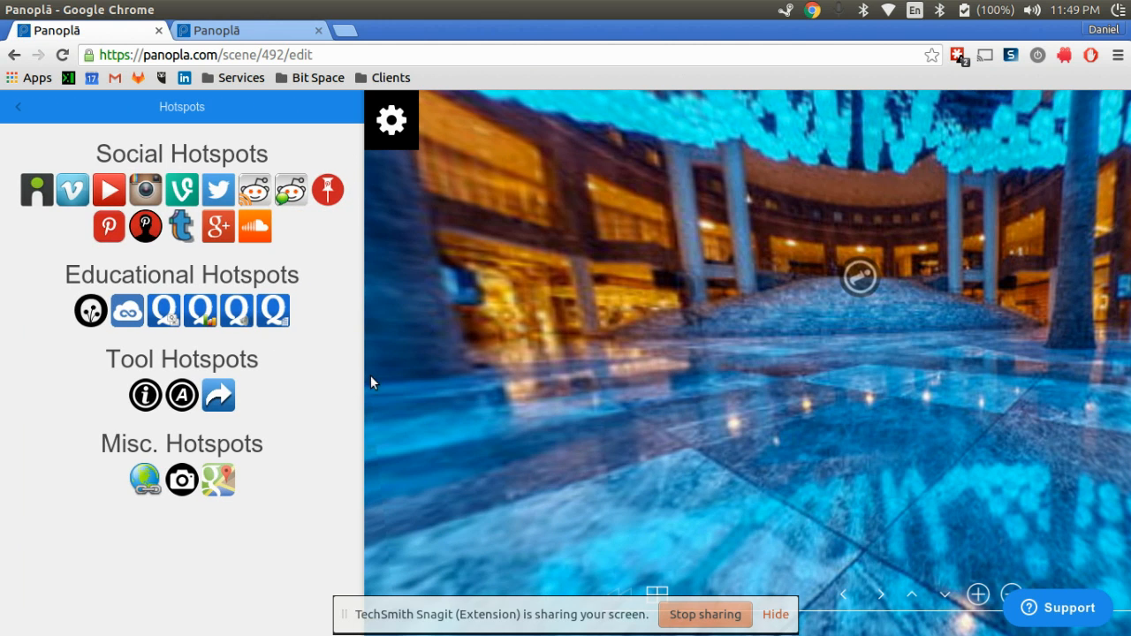
left_click(609, 362)
left_click_drag(579, 353, 674, 329)
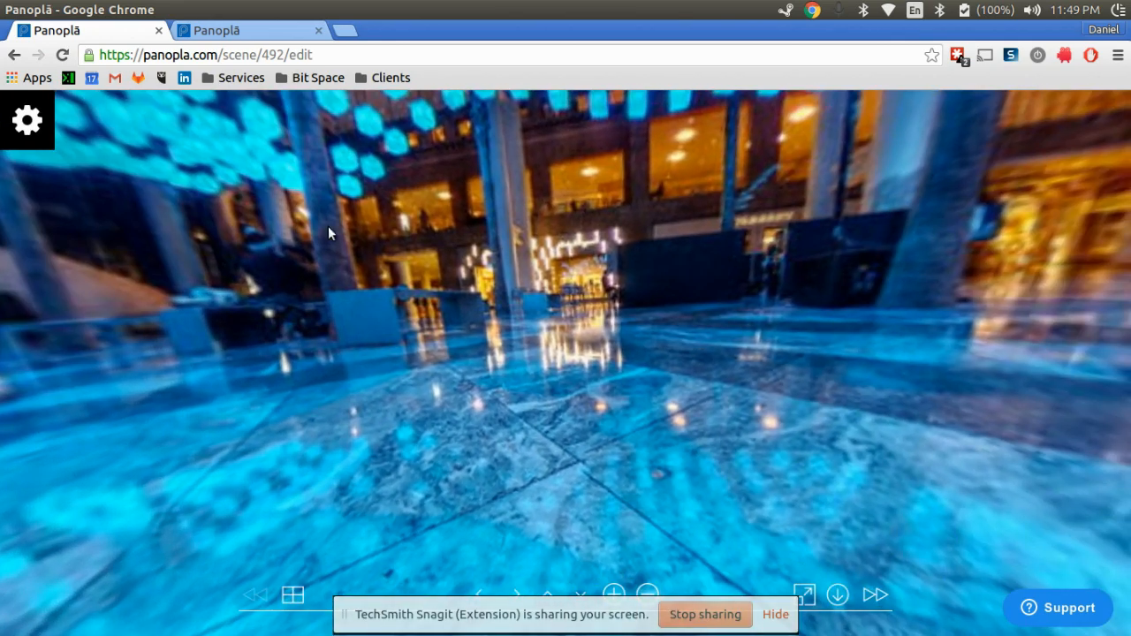
left_click(27, 119)
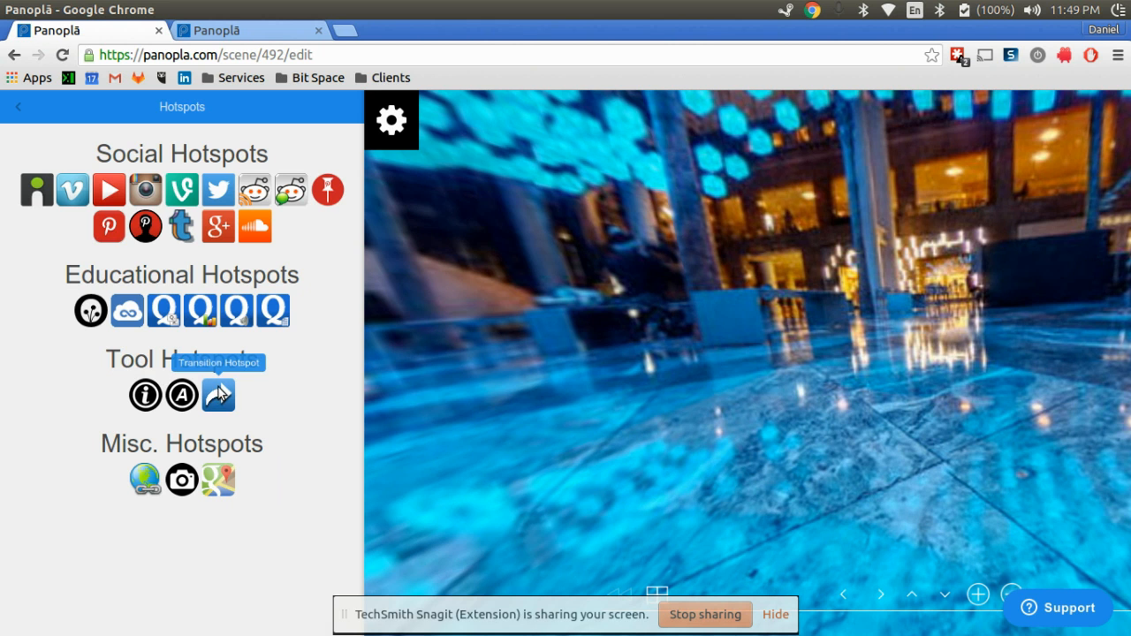
left_click_drag(219, 396, 591, 300)
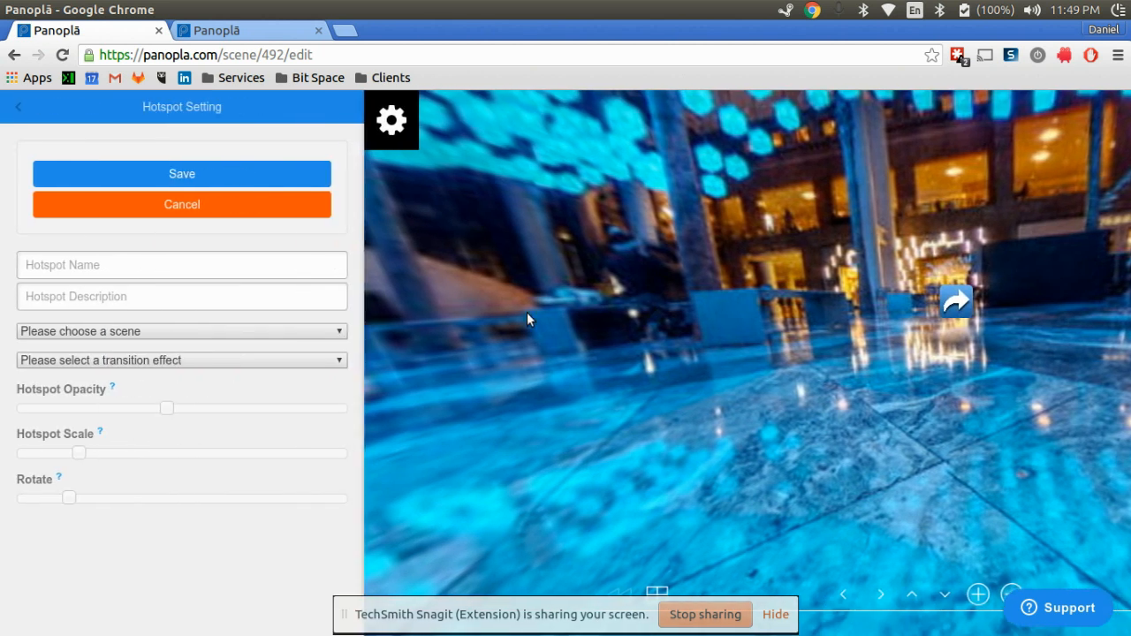
Step: Name the transition hotspot "Door", describe it as "door" and link it to the Green Test Pano scene
left_click(38, 269)
type("Door")
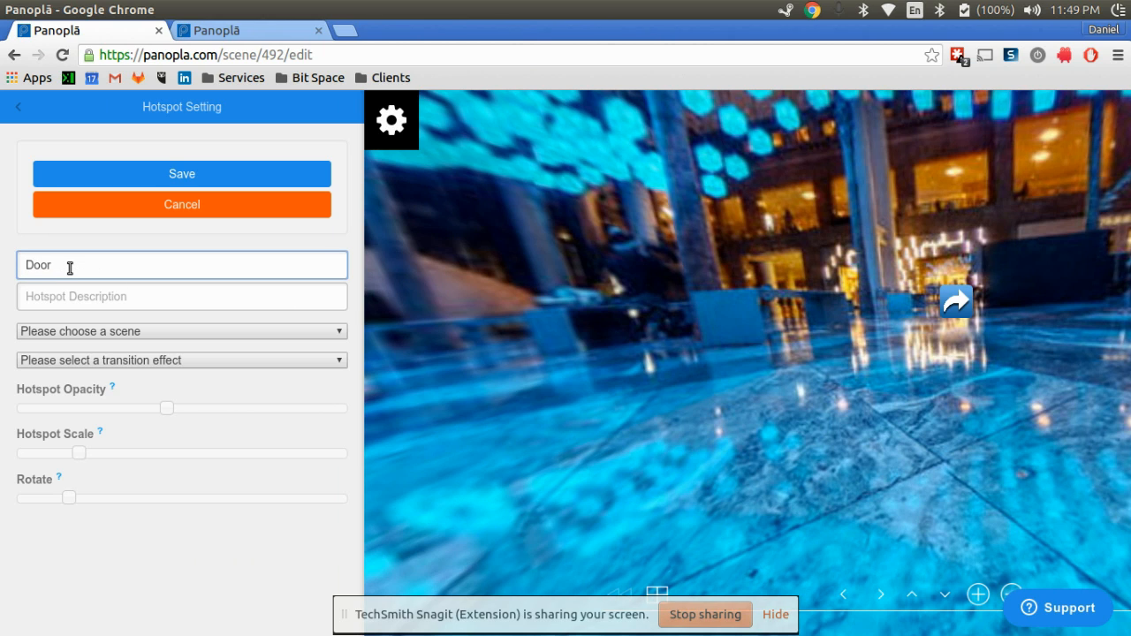
left_click(50, 293)
type("door")
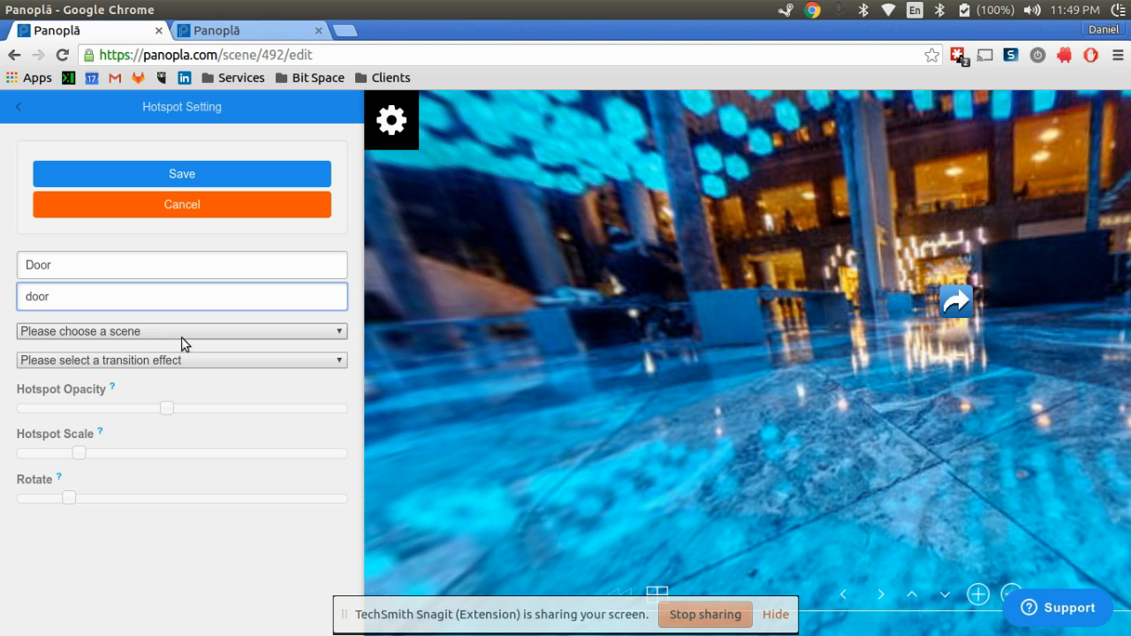
left_click(148, 332)
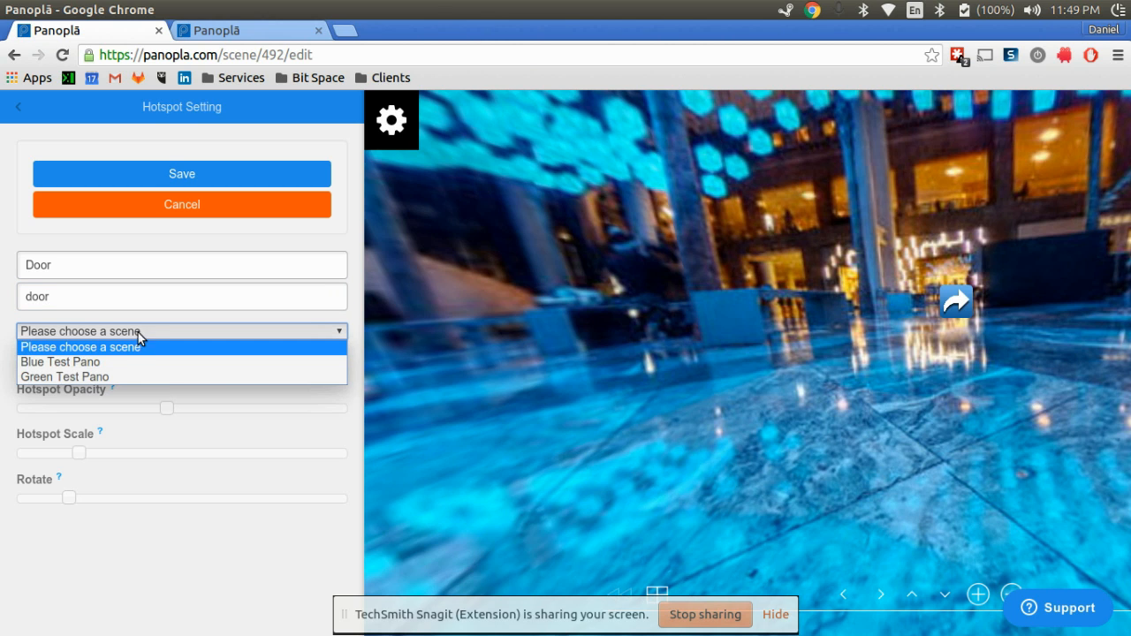
left_click(67, 378)
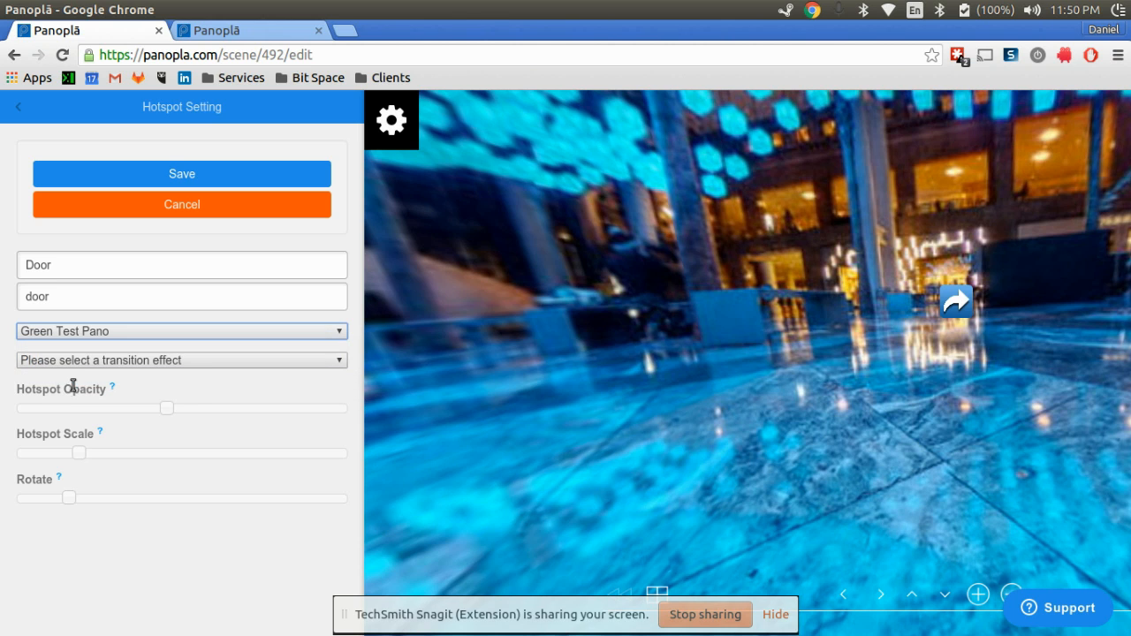
Step: Lower the hotspot's opacity to about a quarter, enlarge it slightly, rotate it to about mid-range and try to save
left_click_drag(168, 415, 91, 410)
mouse_move(83, 449)
left_mouse_down()
mouse_move(114, 456)
mouse_move(89, 455)
left_mouse_up()
left_click_drag(64, 495, 181, 521)
left_click(190, 175)
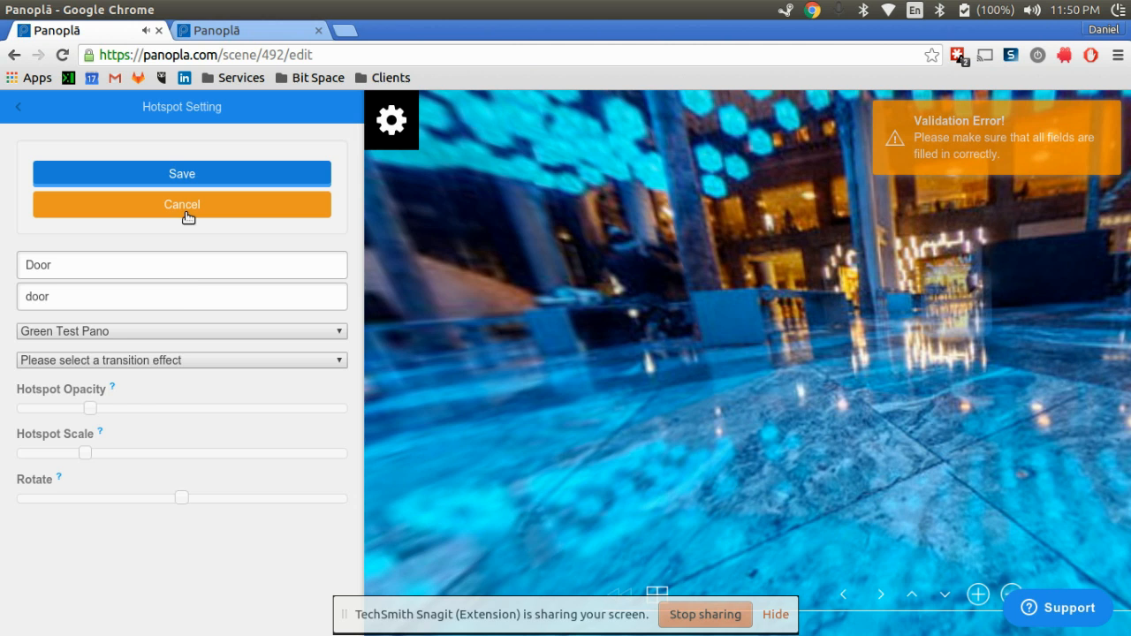
Step: Set the hotspot's transition effect to Colour Blend with the blue colour #0752E1 and save its settings
left_click(143, 360)
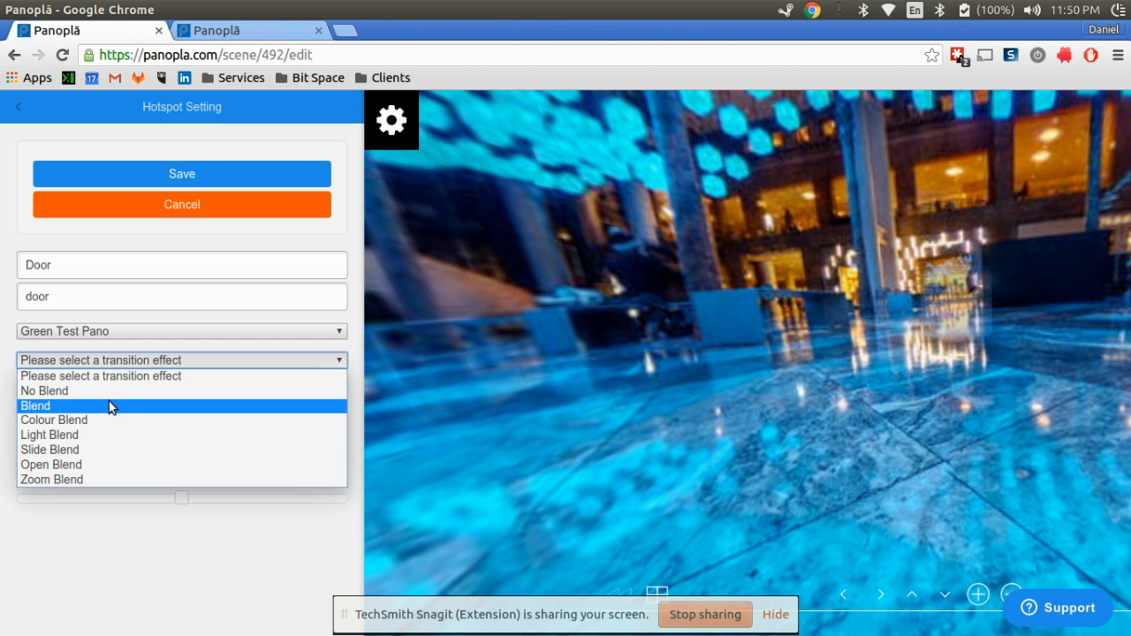
left_click(71, 426)
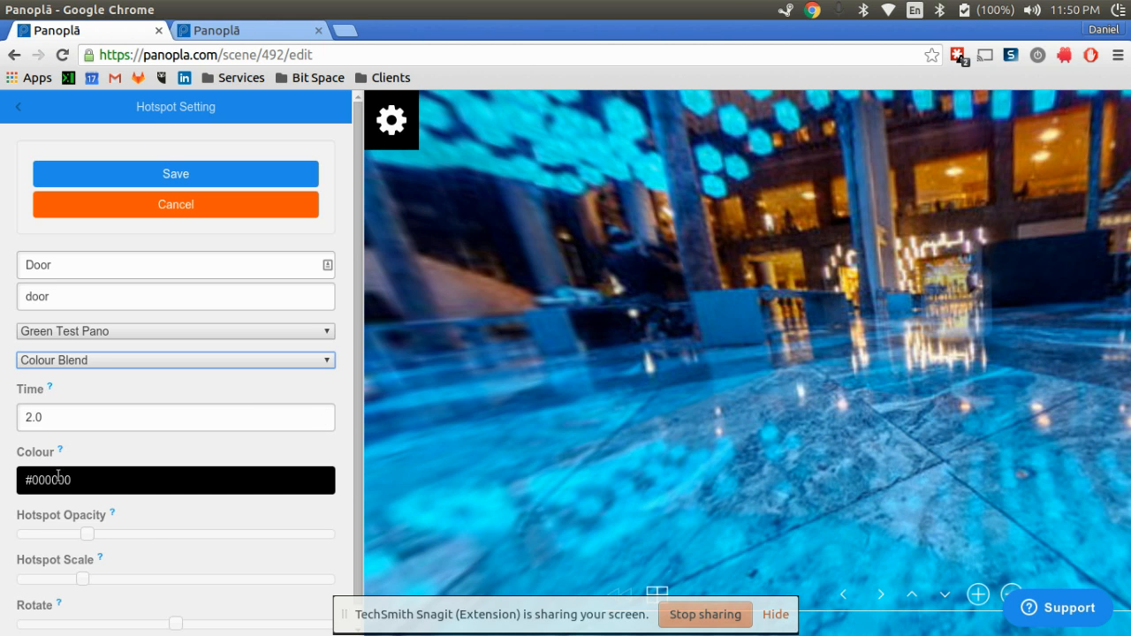
left_click(81, 482)
mouse_move(144, 546)
left_mouse_down()
mouse_move(120, 511)
mouse_move(137, 541)
left_mouse_up()
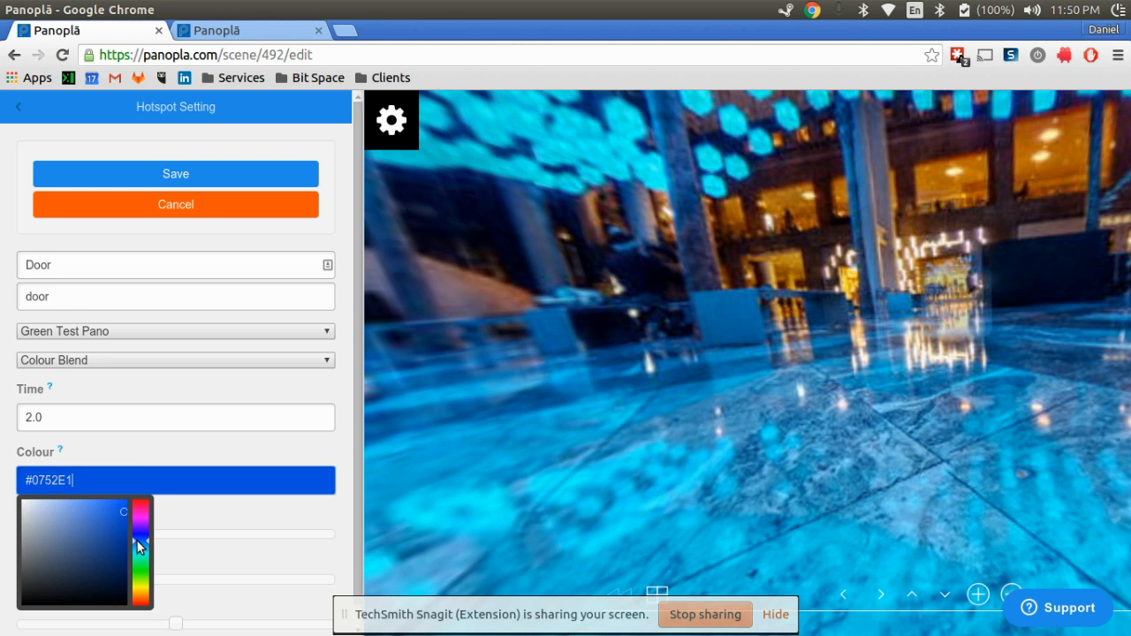
left_click(156, 177)
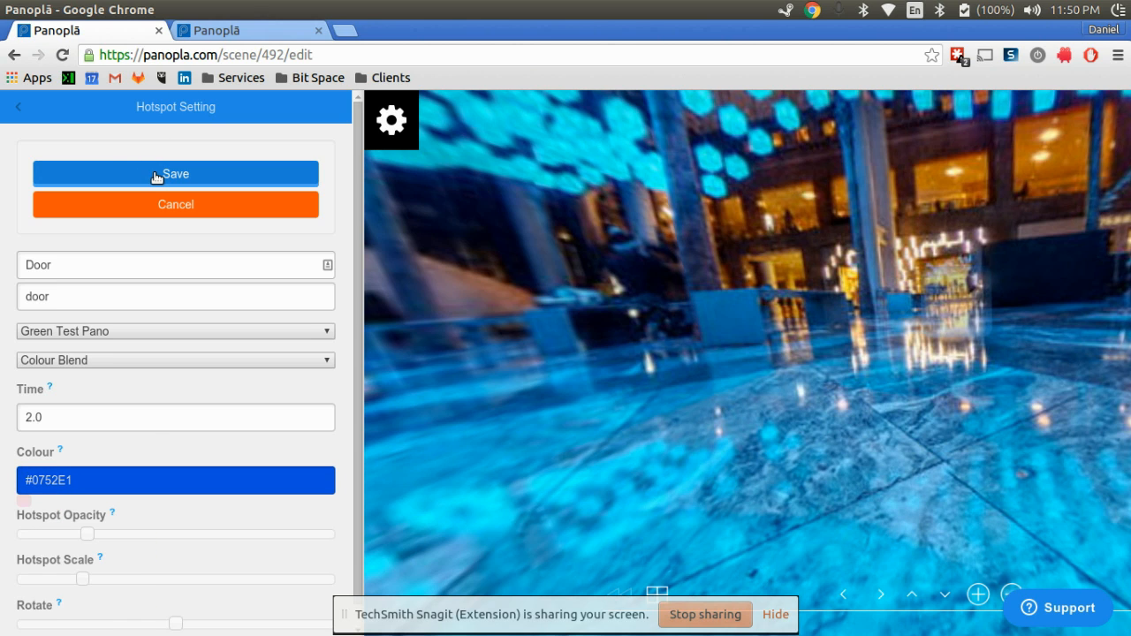
left_click(155, 176)
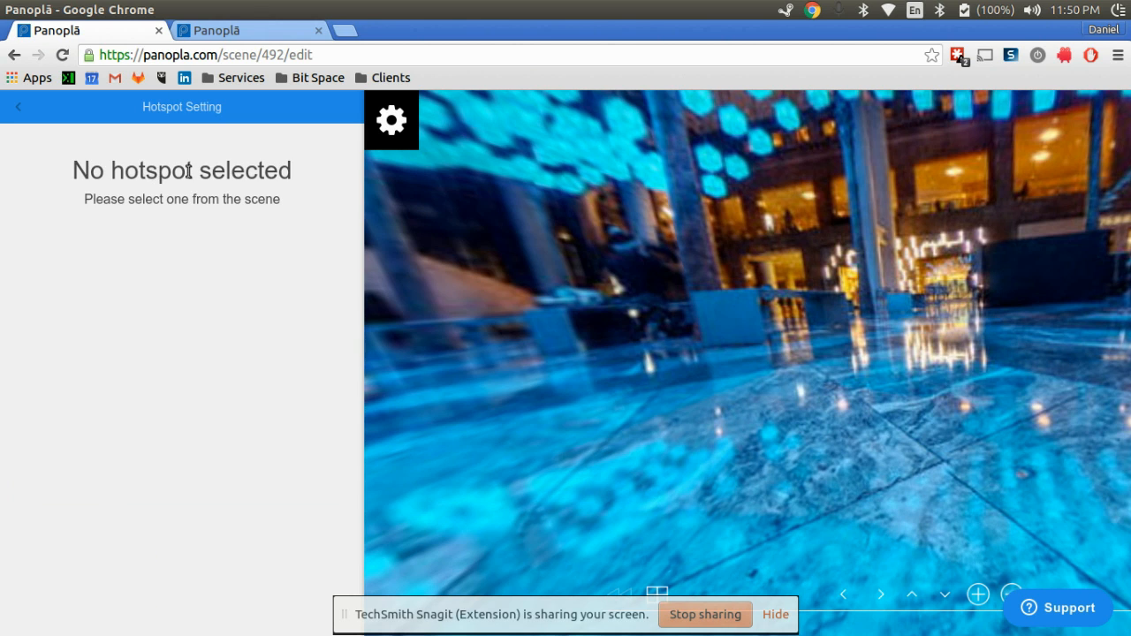
Step: Reload the published panorama page and follow the transition hotspot at the lit entrance to check the scene change
left_click(669, 294)
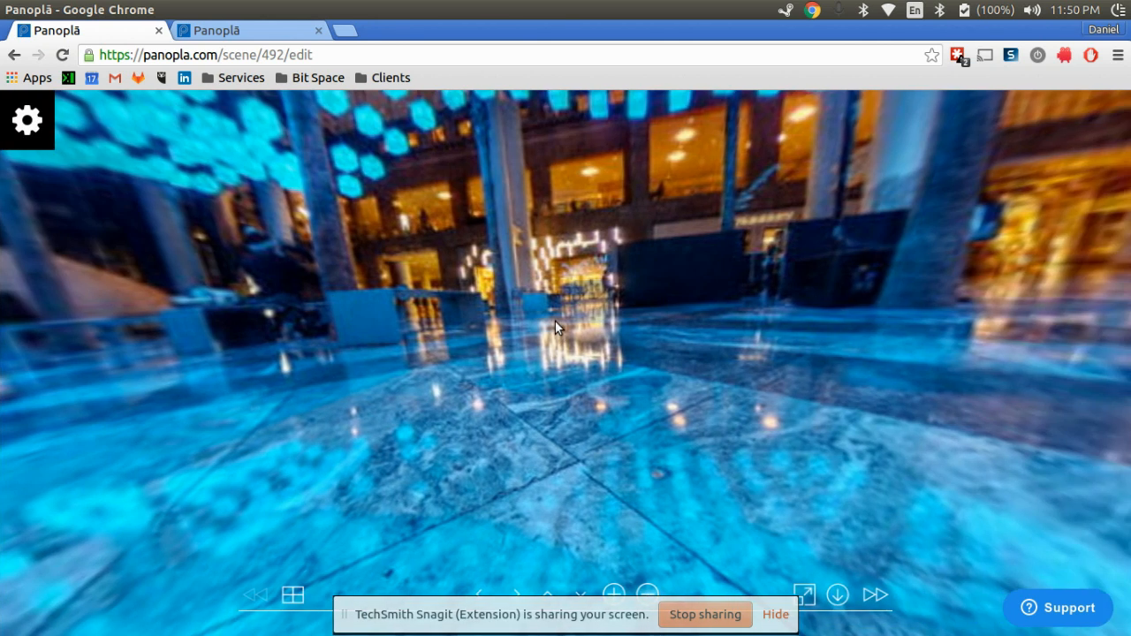
scroll(555, 321, "up", 5)
left_click_drag(613, 345, 648, 305)
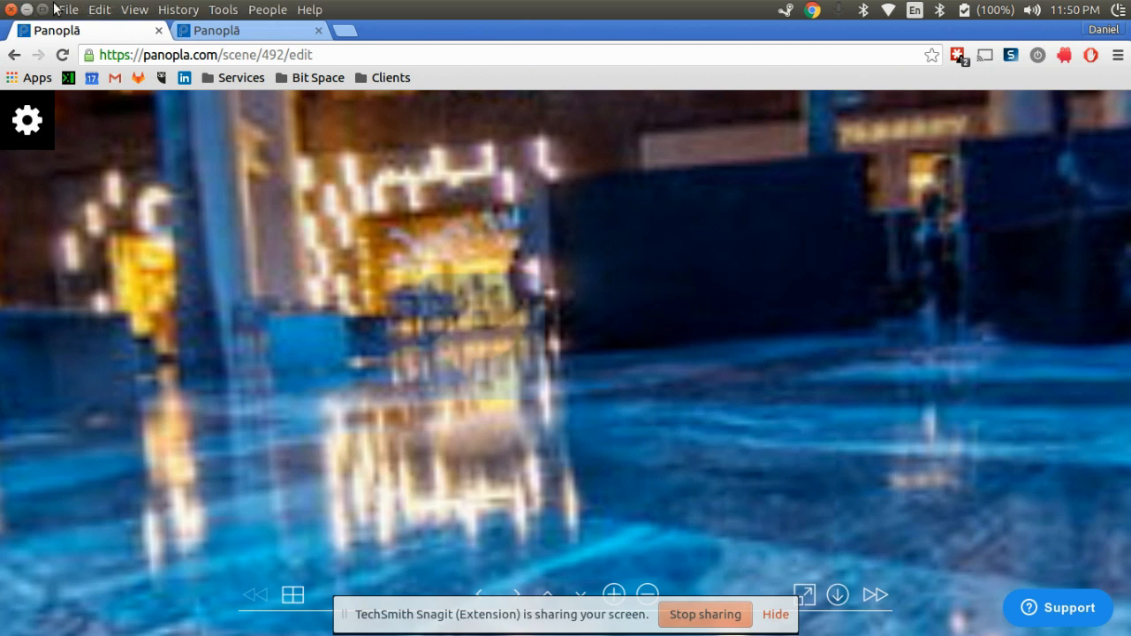
left_click(243, 33)
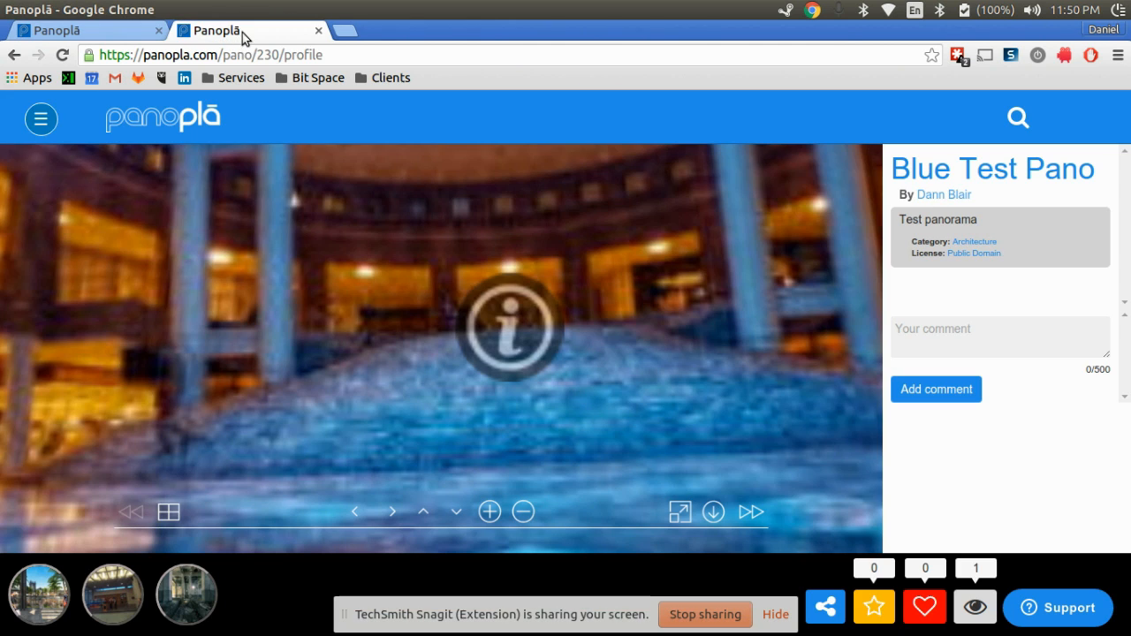
left_click(64, 54)
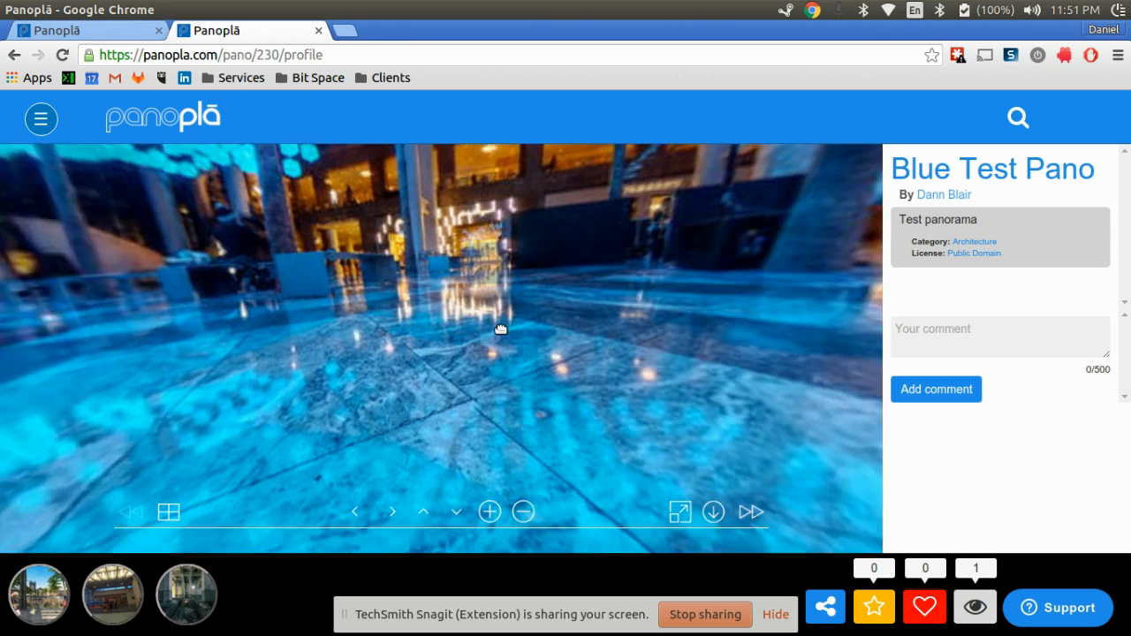
mouse_move(501, 329)
left_mouse_down()
mouse_move(487, 312)
mouse_move(482, 329)
left_mouse_up()
scroll(482, 331, "up", 5)
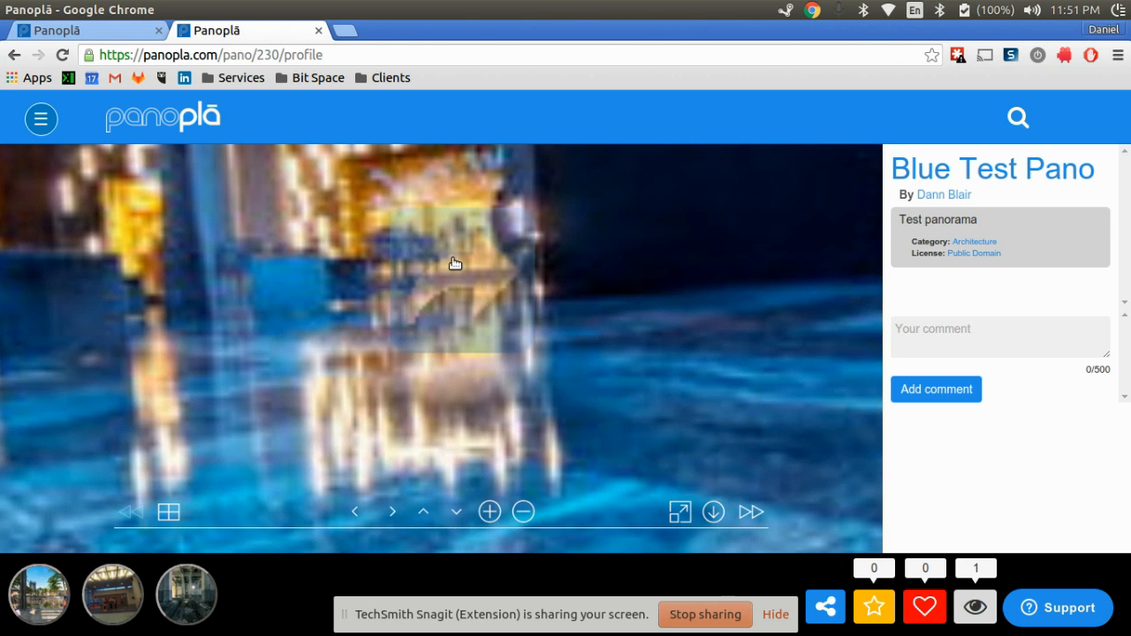
left_click(454, 263)
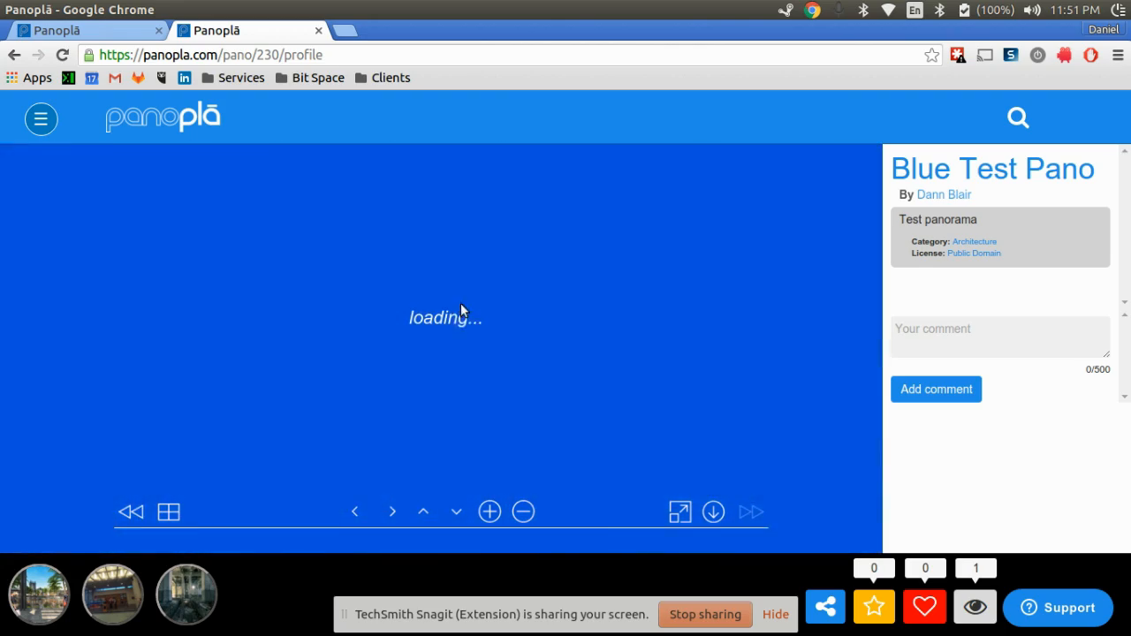